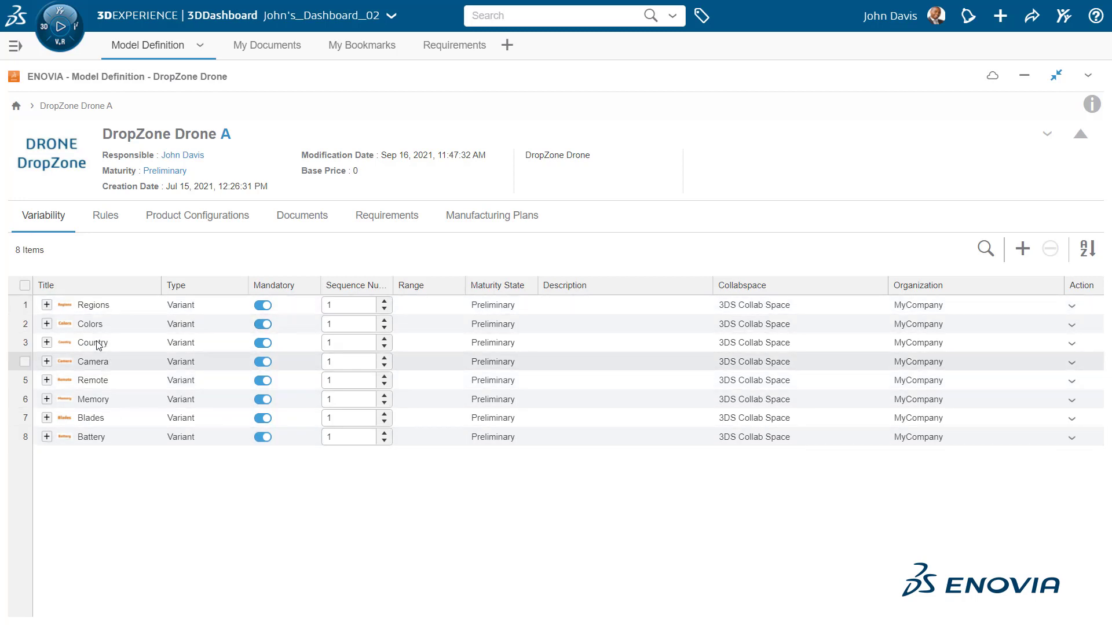
- Examine the values of all eight DropZone Drone variants, from Regions through Battery
left_click(47, 305)
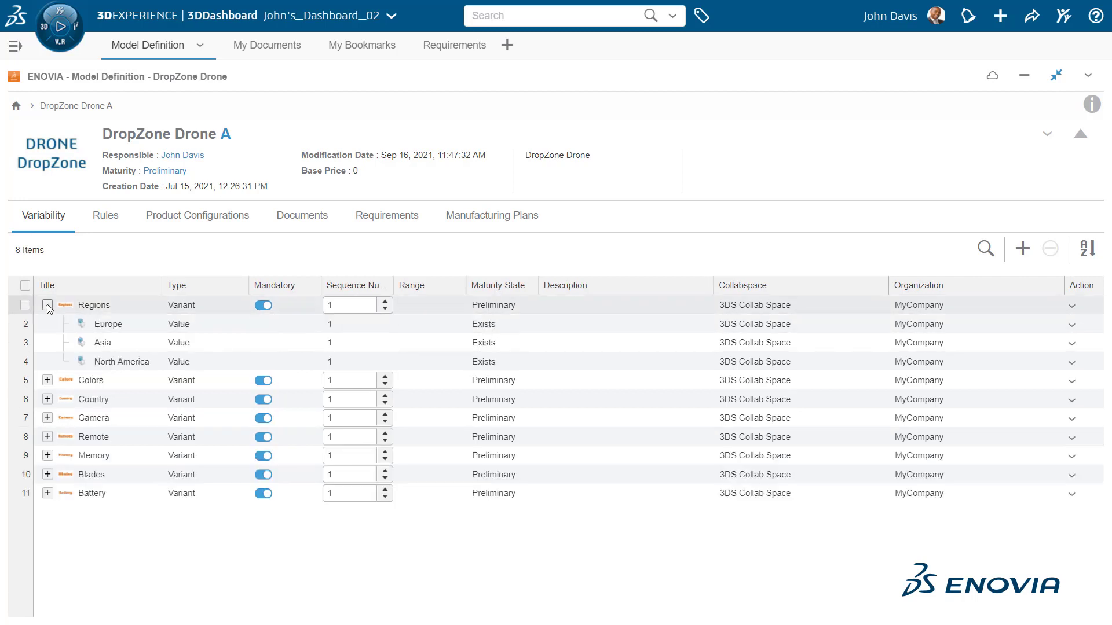
left_click(47, 380)
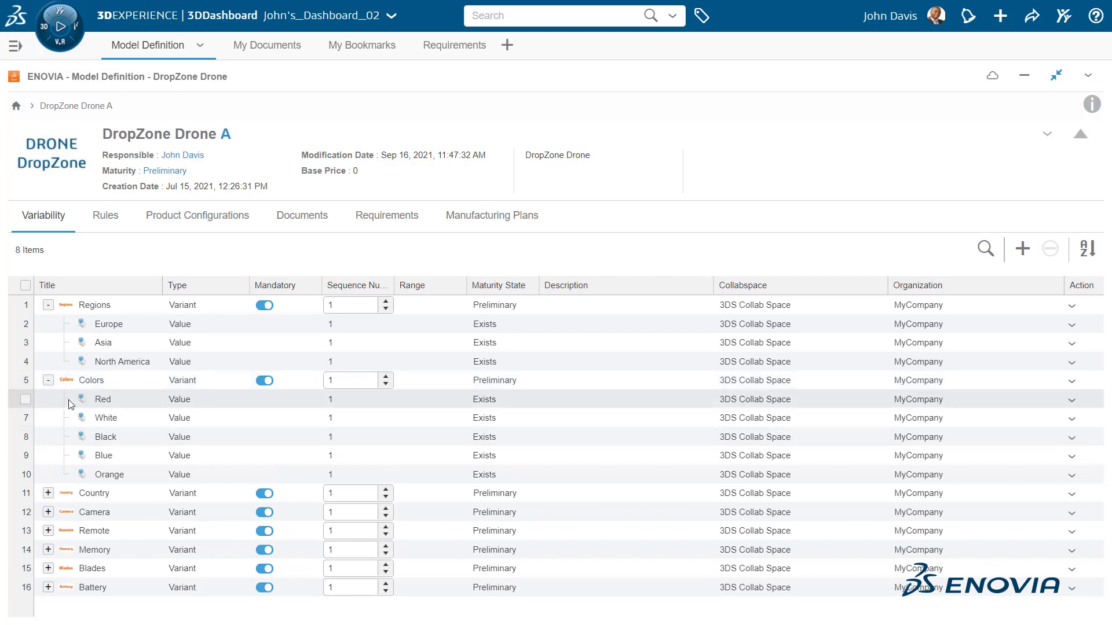
left_click(47, 494)
scroll(50, 482, "down", 2)
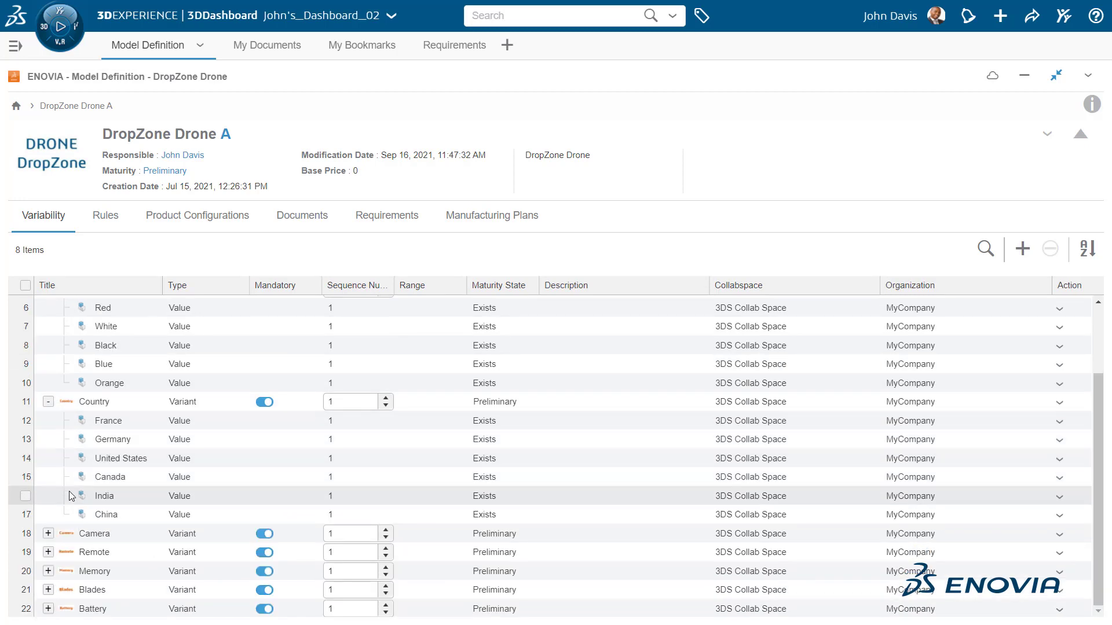
left_click(48, 534)
scroll(69, 516, "down", 2)
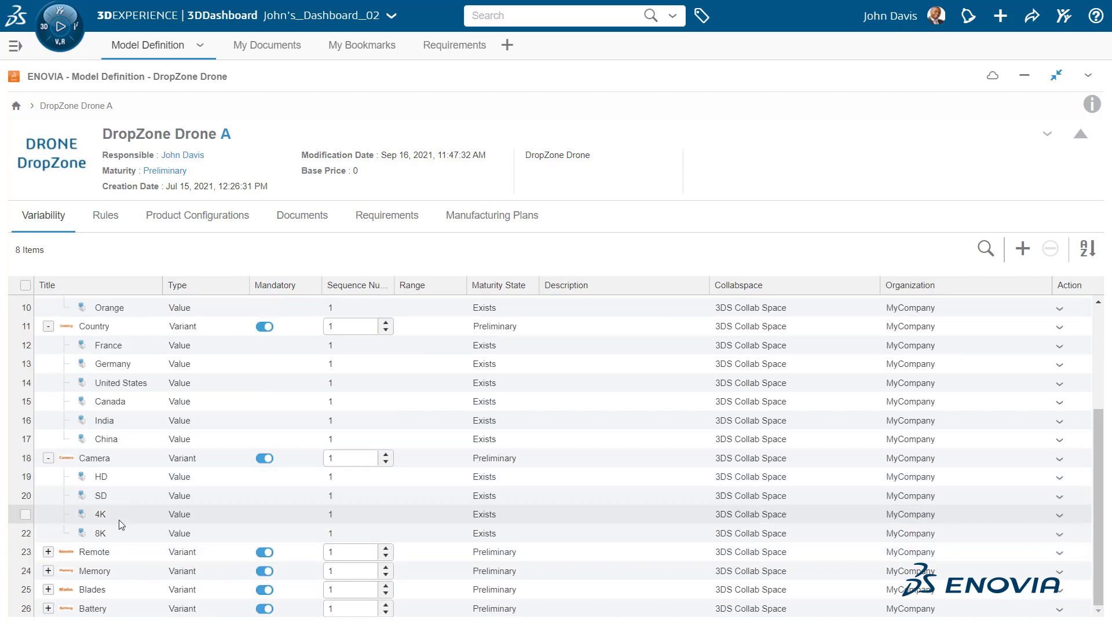
left_click(48, 553)
left_click(48, 571)
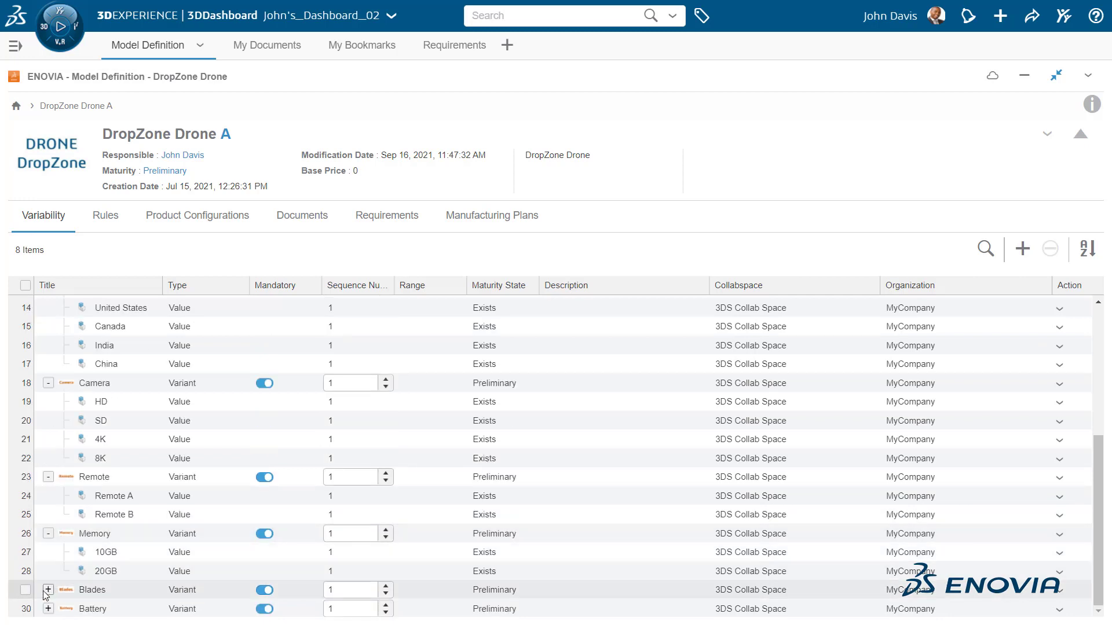
left_click(48, 590)
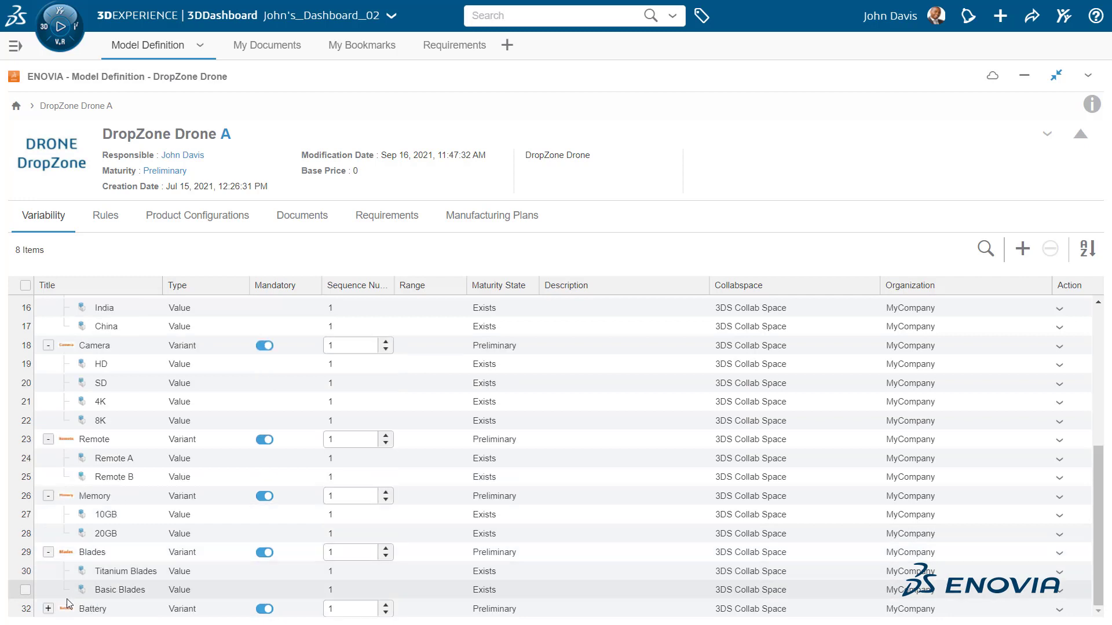
left_click(48, 609)
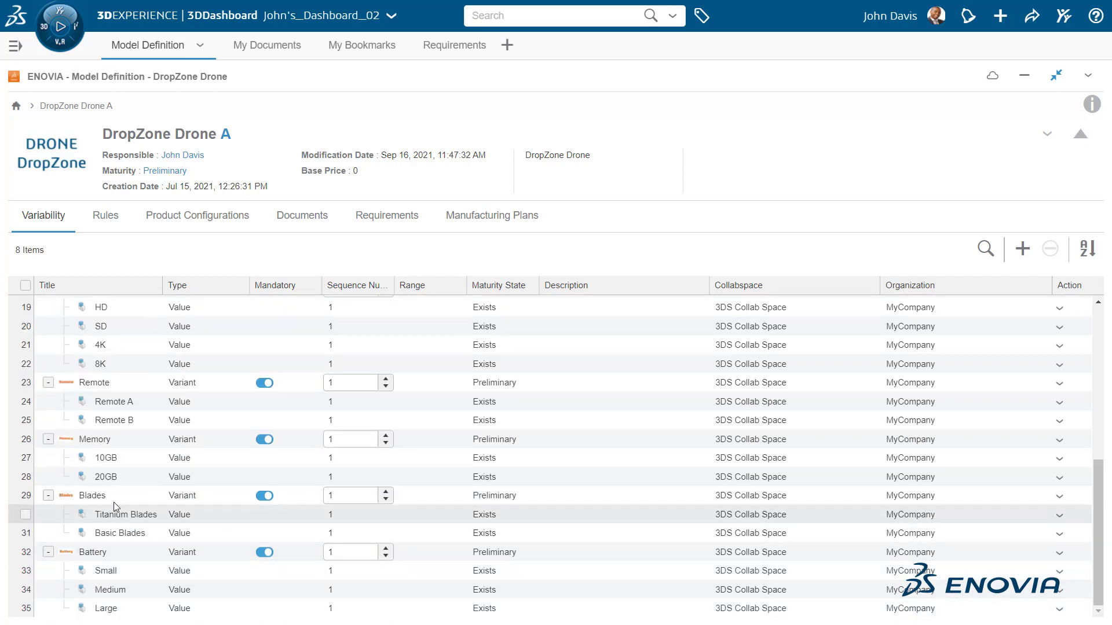
scroll(180, 567, "up", 3)
scroll(179, 568, "up", 5)
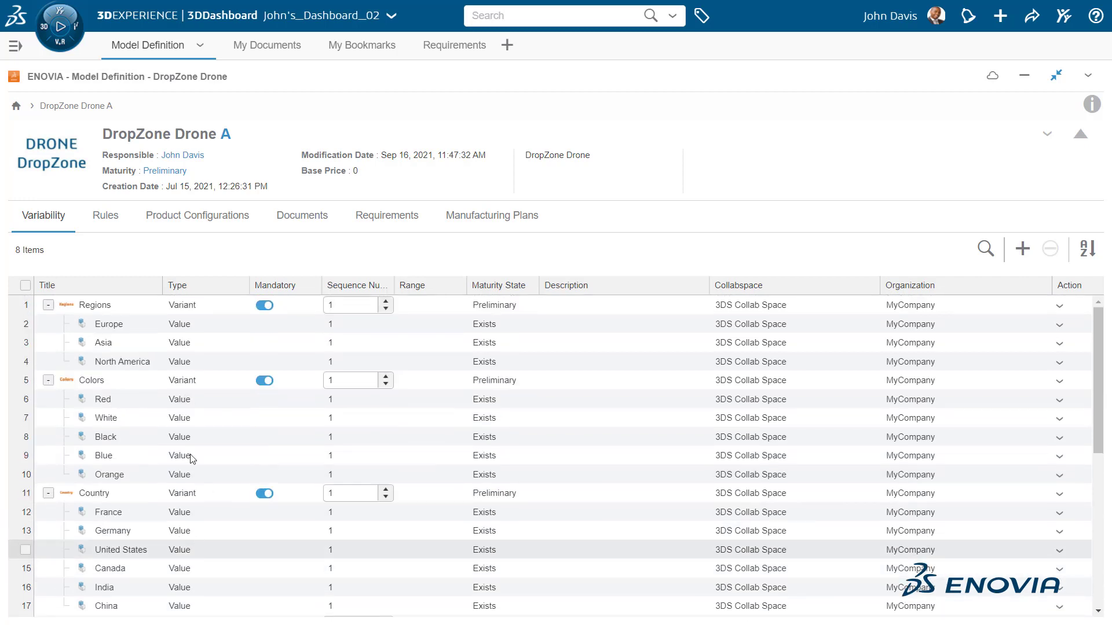
- Examine the content of the Region-Countries, Country-Color, Country-Camera and Country-MemoryBladesBattery matrix rules one by one
left_click(101, 218)
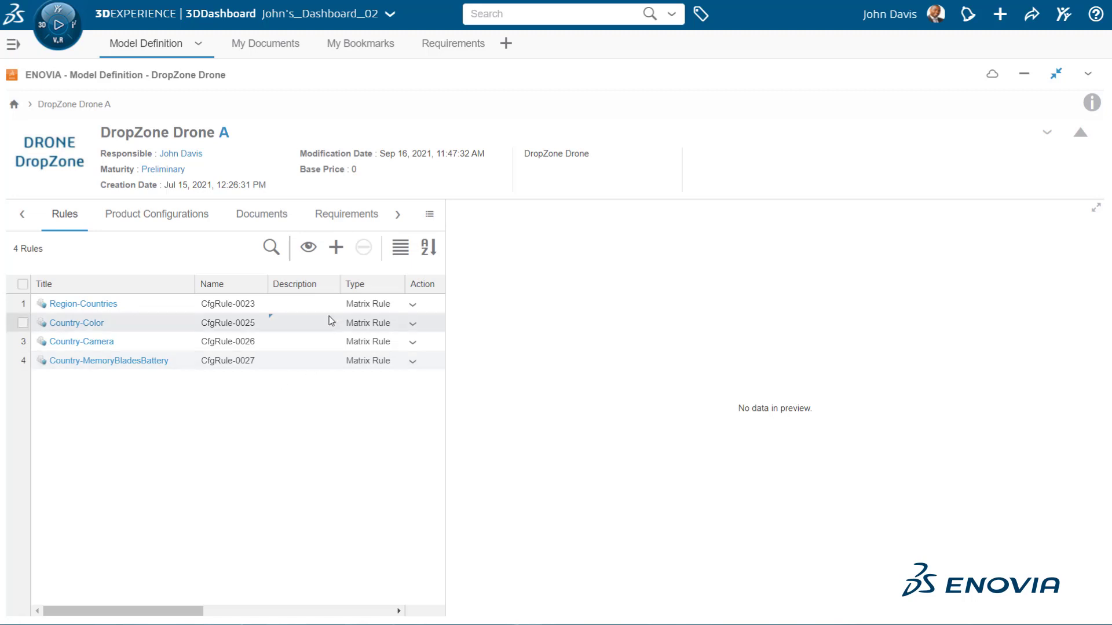
left_click(24, 306)
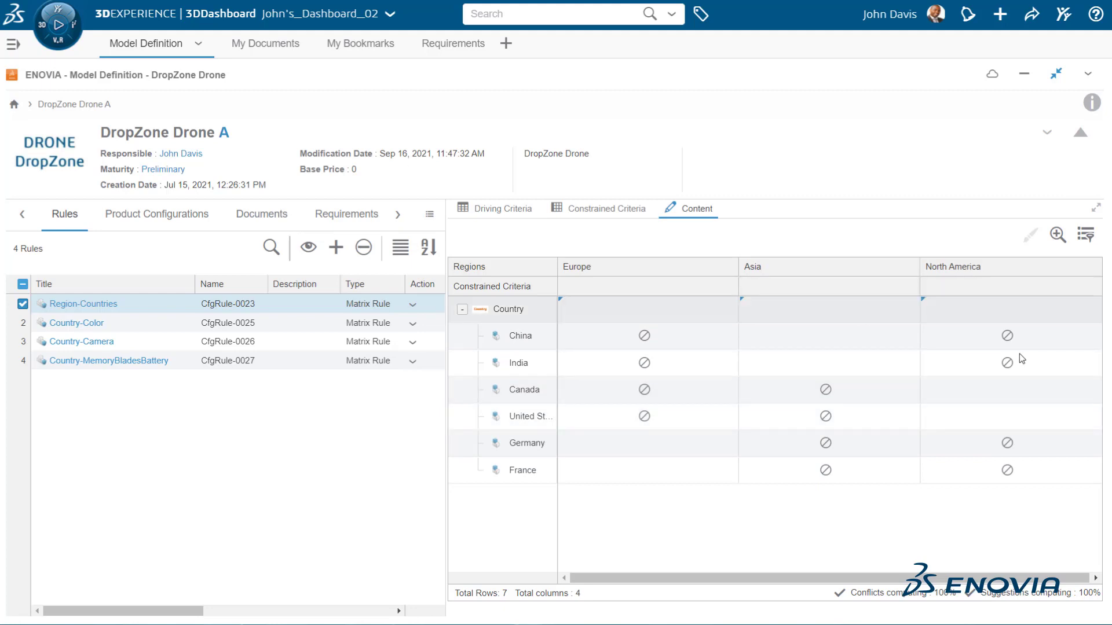
left_click(22, 304)
left_click(23, 323)
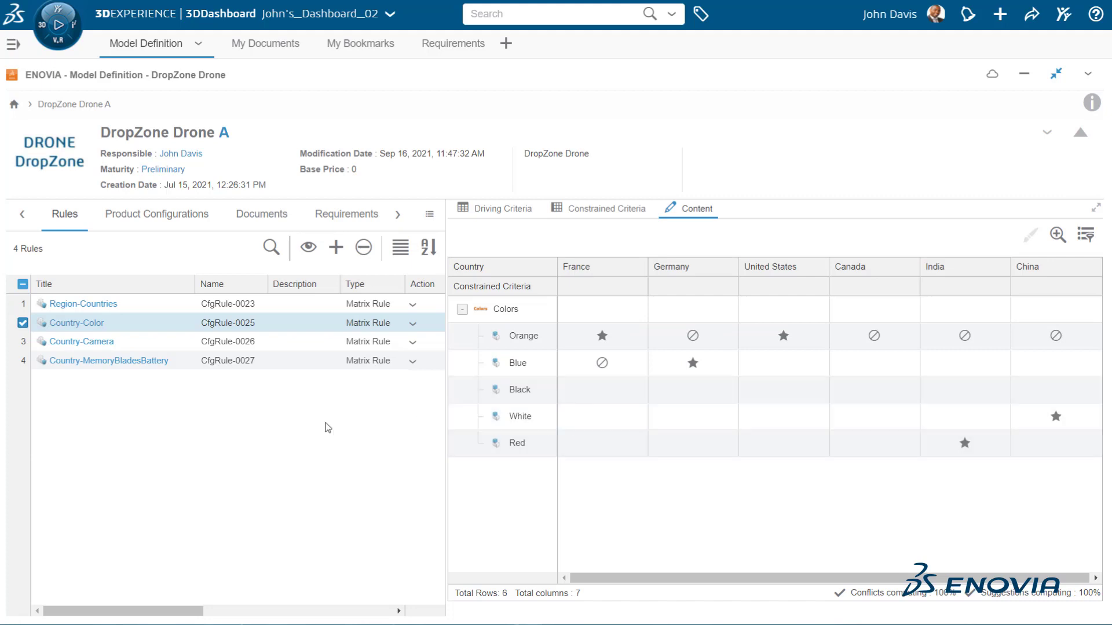
left_click(22, 323)
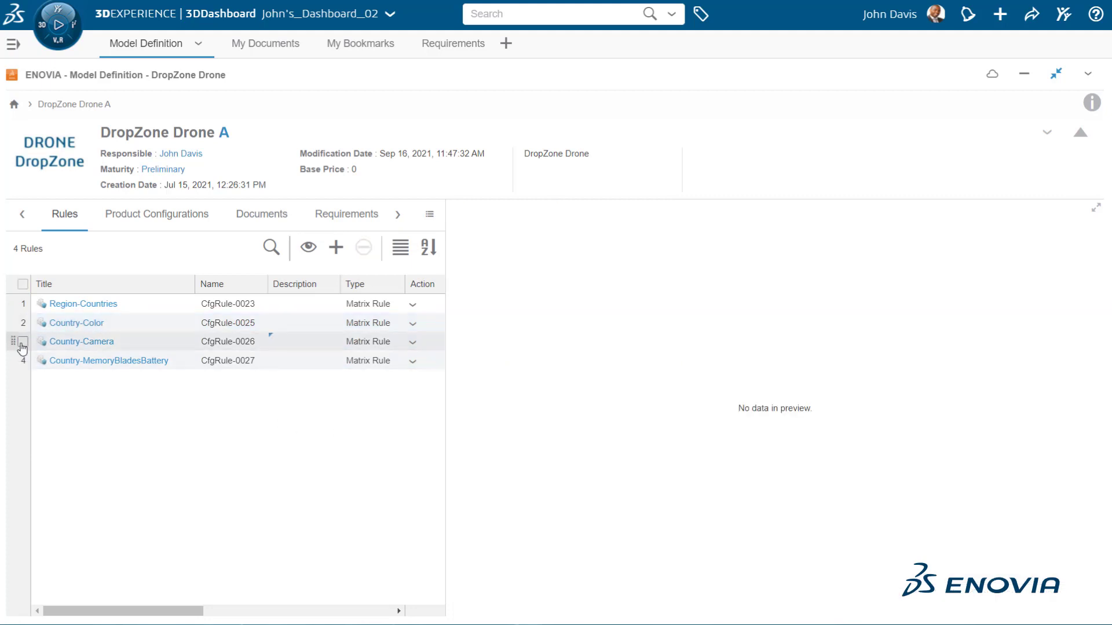
left_click(22, 343)
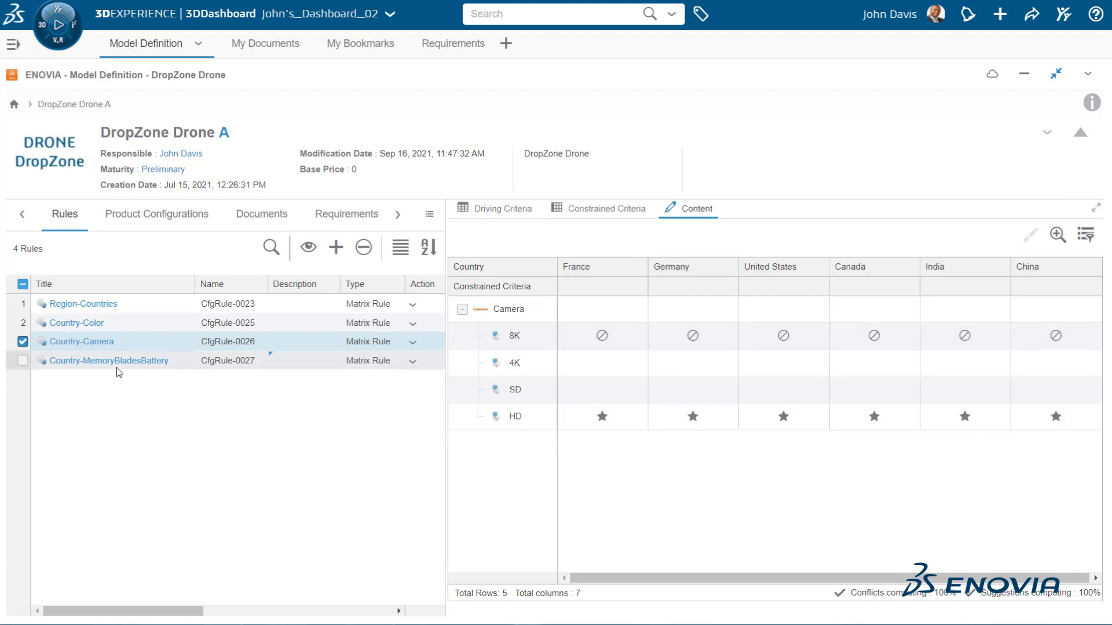
left_click(23, 360)
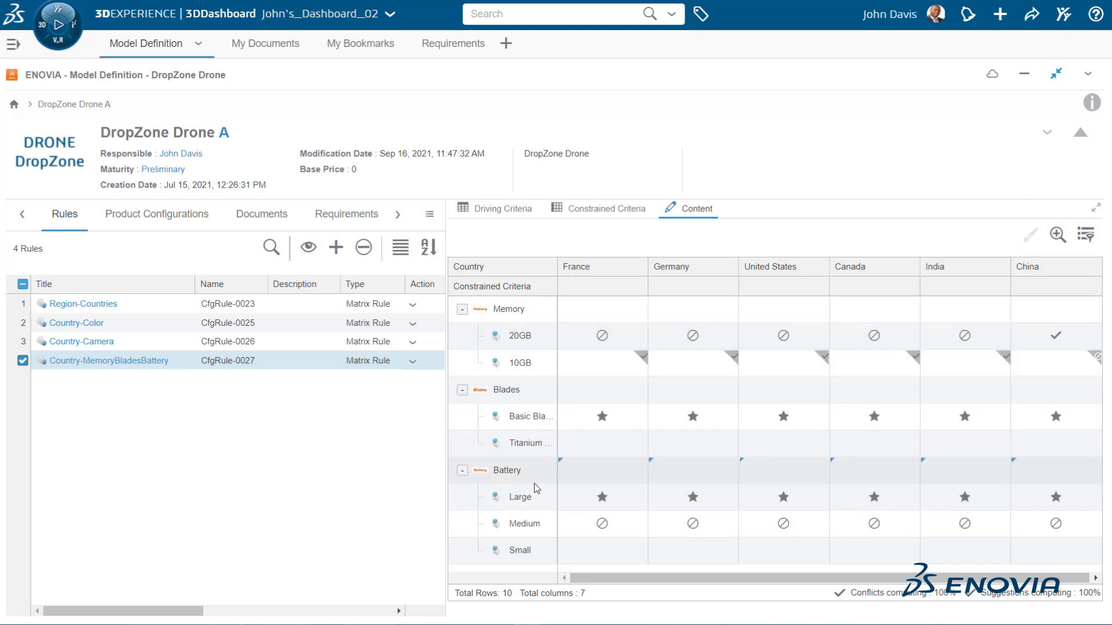
left_click(23, 360)
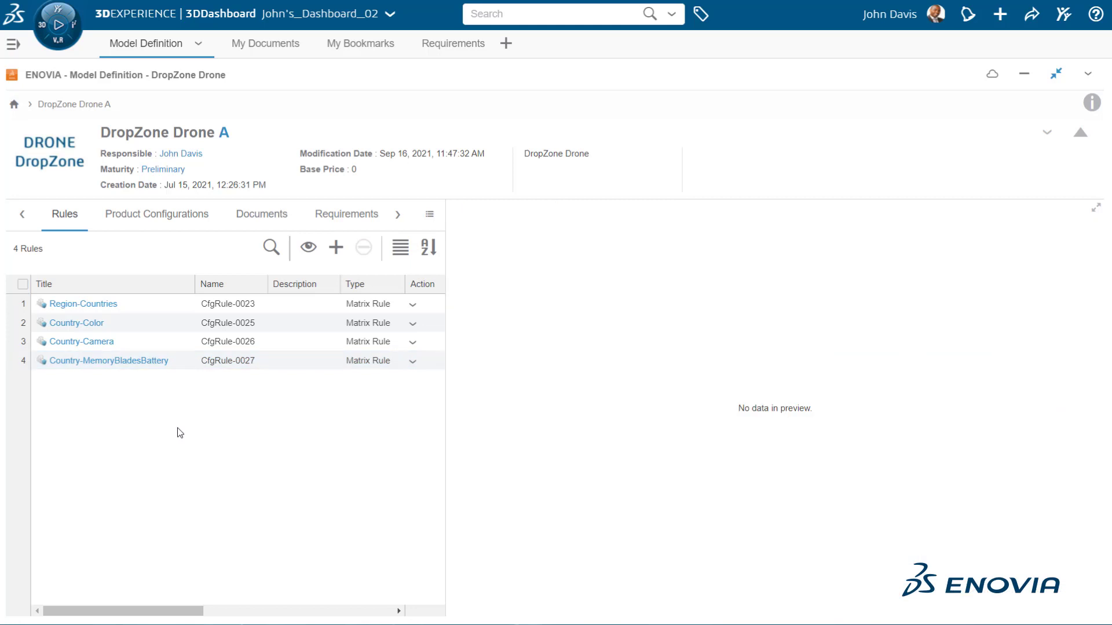
- Open the DropZone-Europe product configuration and select No rule applied as its rule mode
left_click(146, 215)
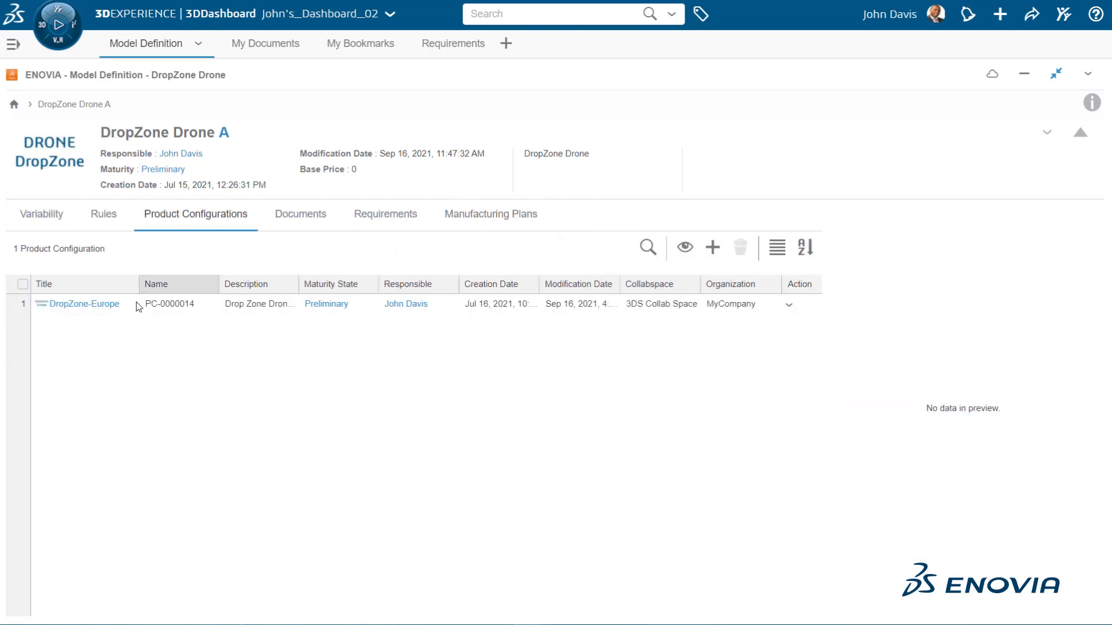
left_click(93, 305)
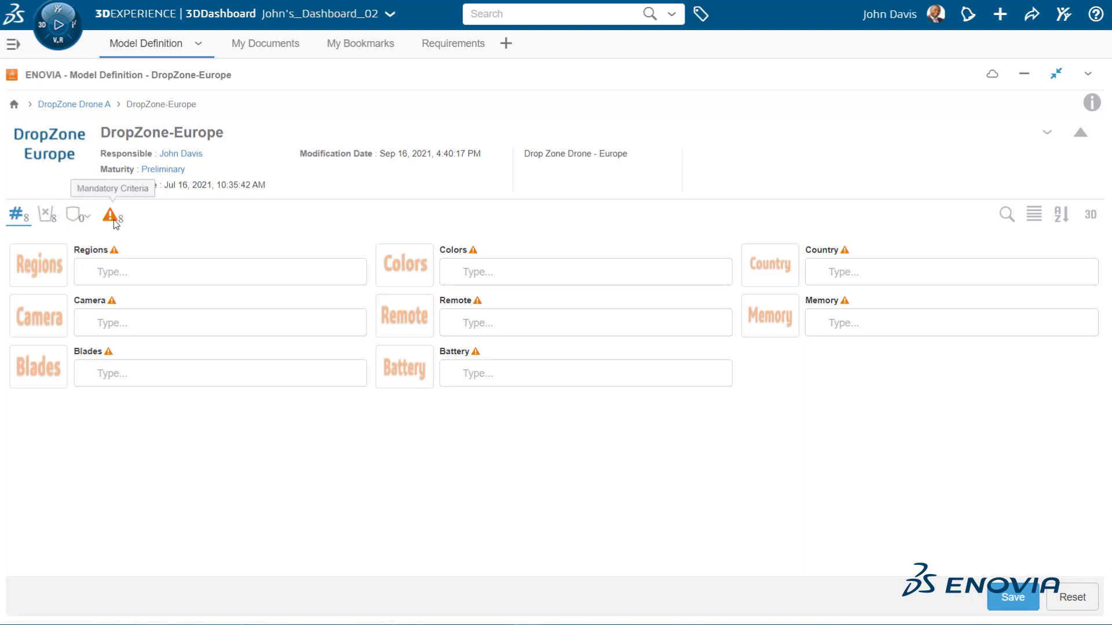
left_click(85, 217)
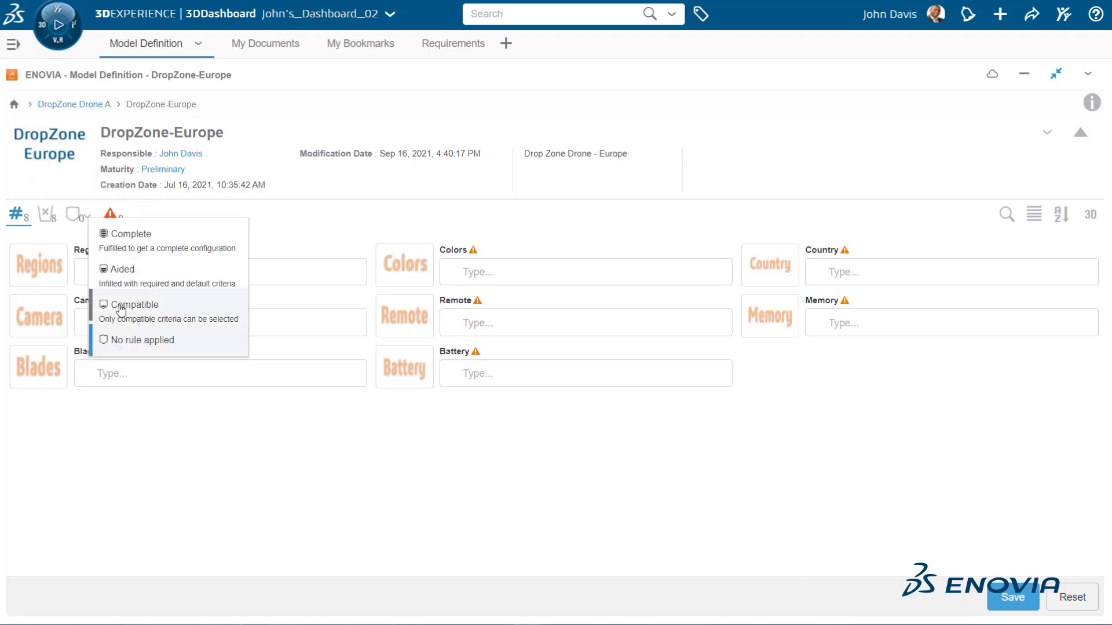
left_click(143, 341)
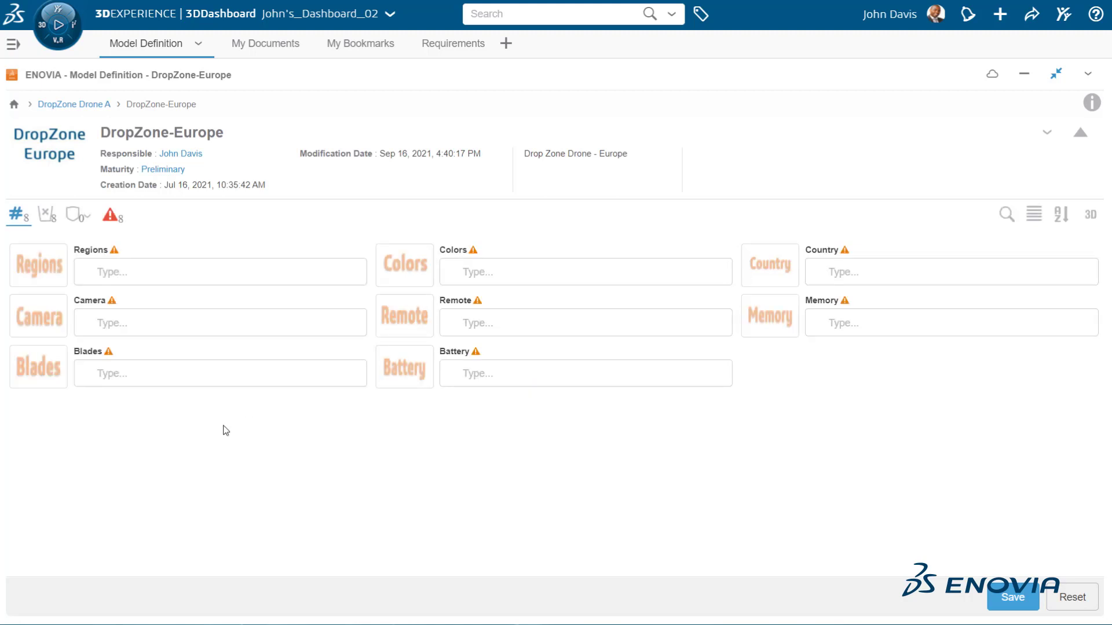
- Choose Europe as the region, 8K as the camera, White as the color and Germany as the country
left_click(198, 270)
left_click(186, 302)
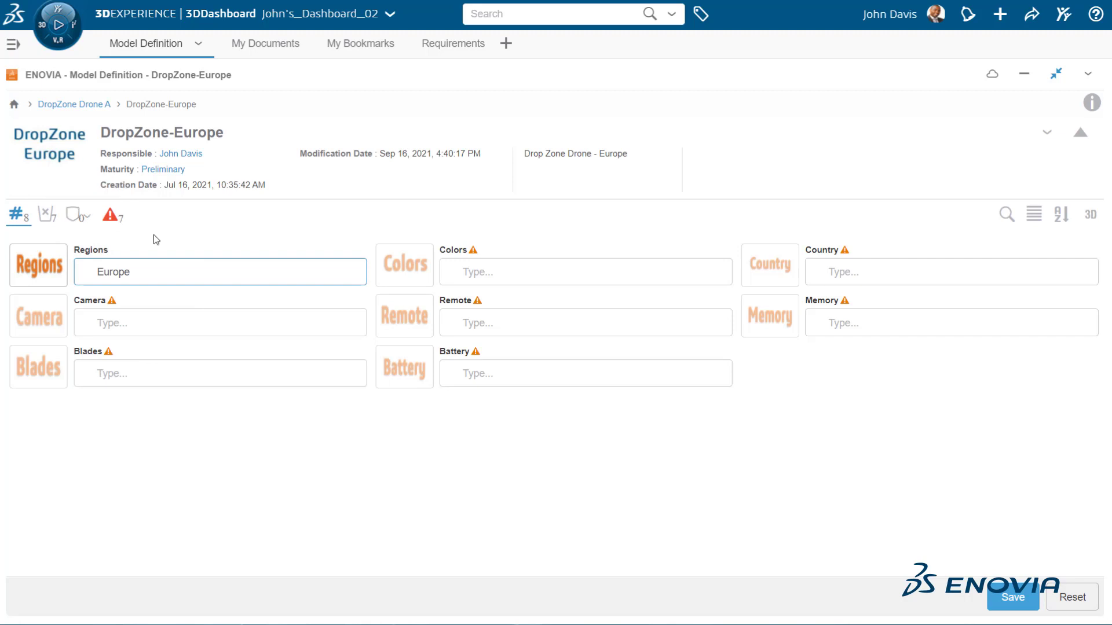
left_click(183, 327)
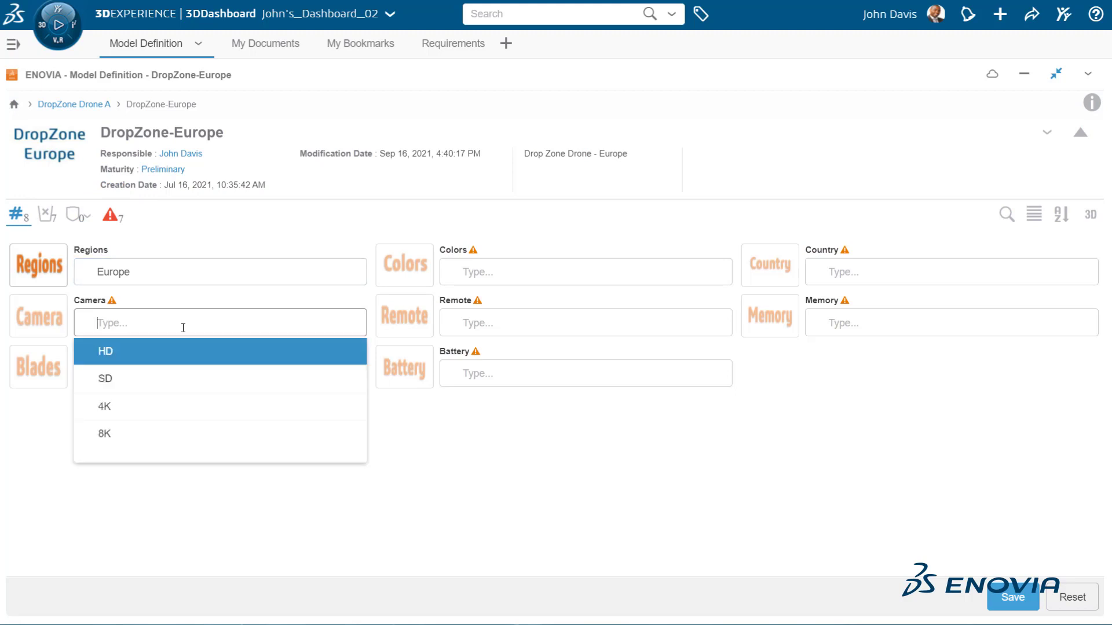
left_click(155, 442)
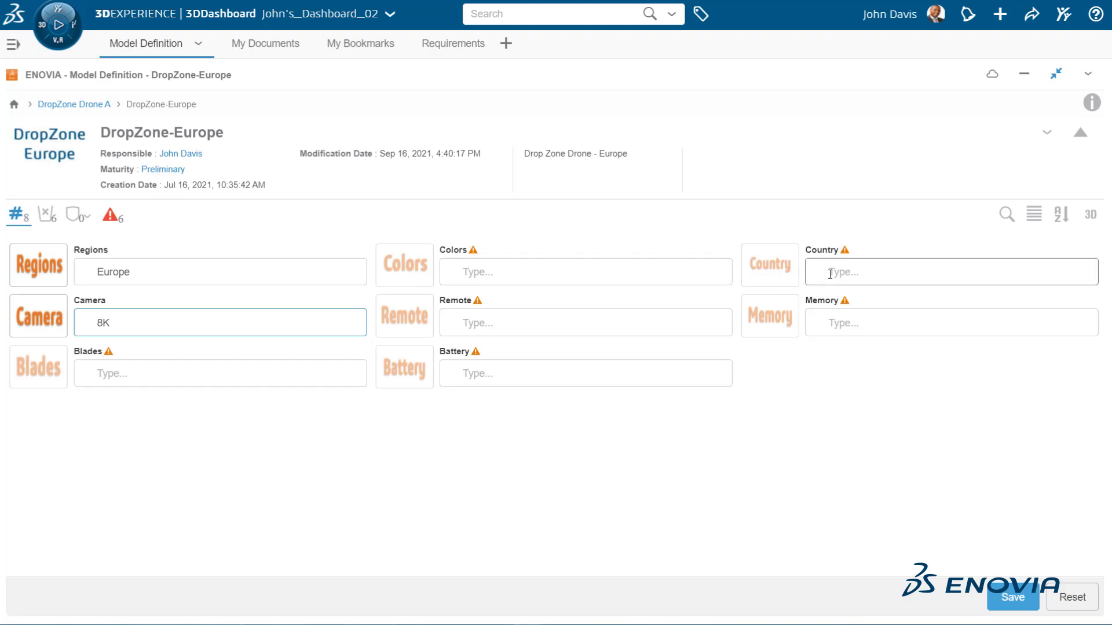
left_click(550, 270)
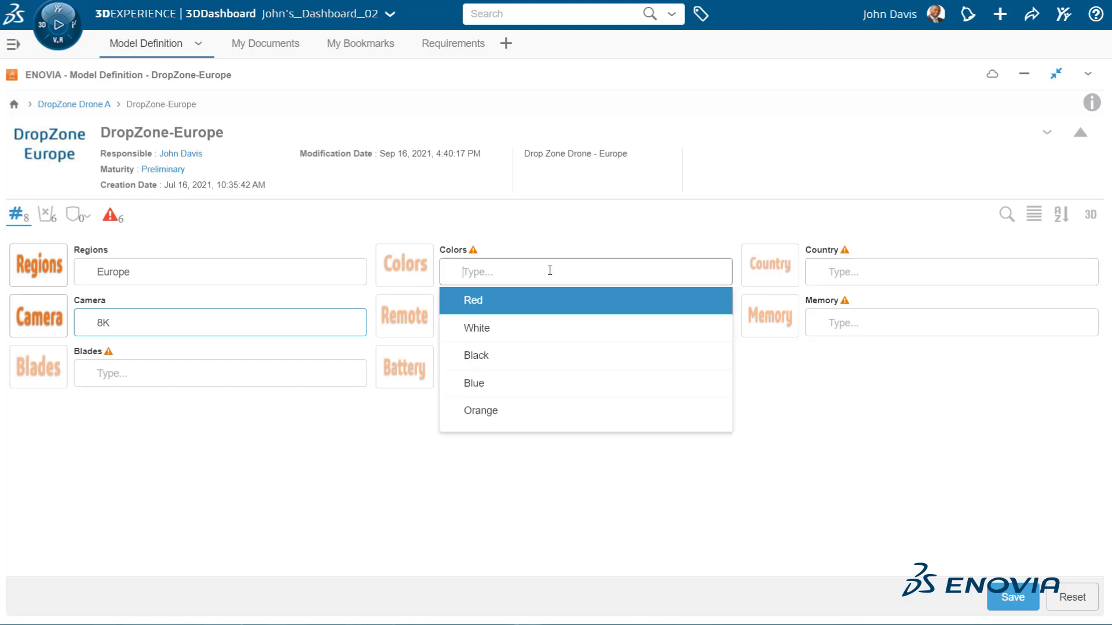
left_click(535, 328)
left_click(854, 271)
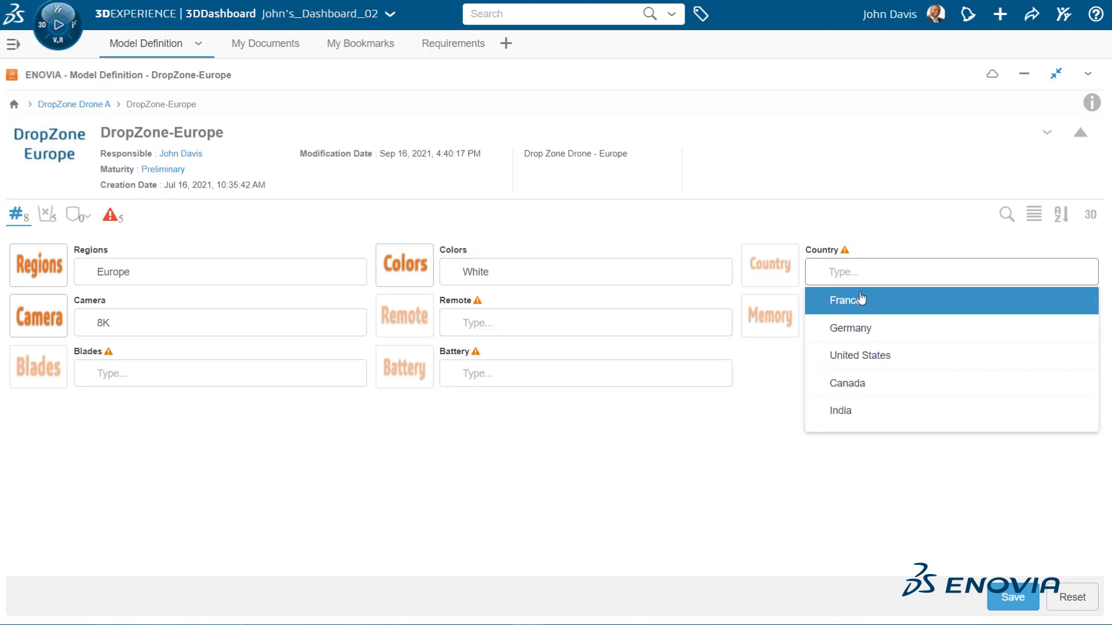
left_click(855, 329)
- Choose Remote B, 20GB memory, a Medium battery and a blades option for the configuration
left_click(538, 324)
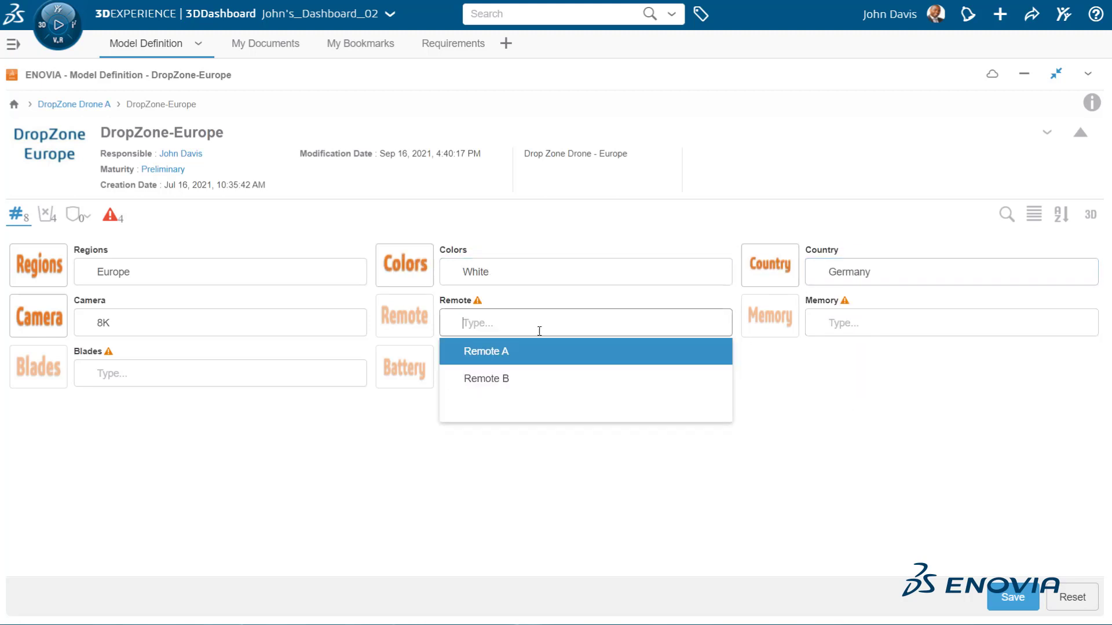
left_click(519, 382)
left_click(888, 319)
left_click(836, 379)
left_click(610, 368)
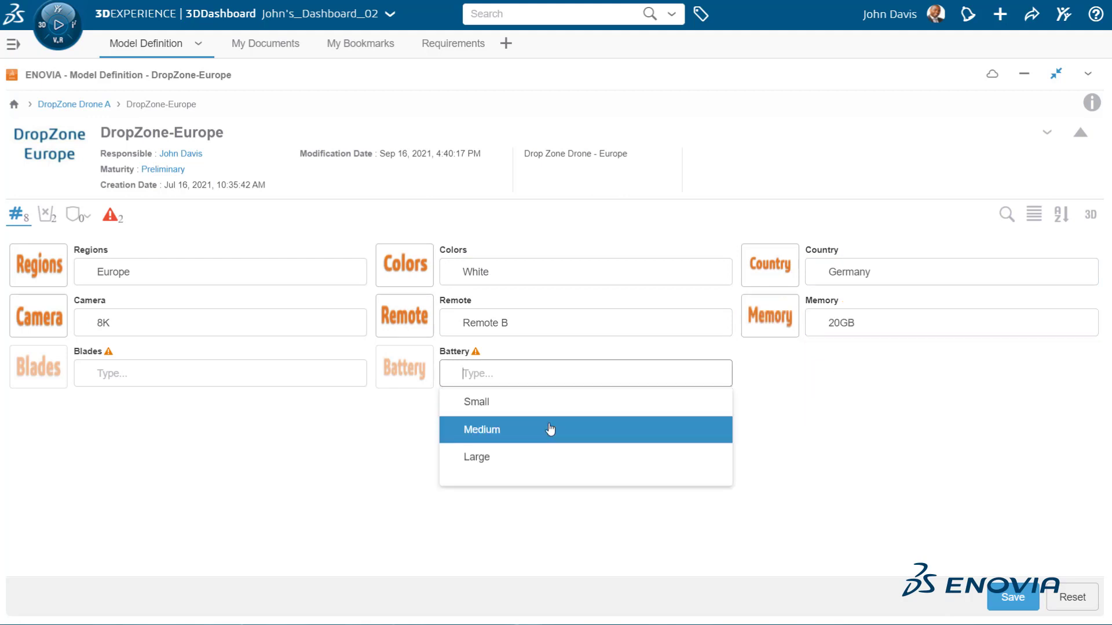
left_click(551, 429)
left_click(268, 378)
left_click(224, 430)
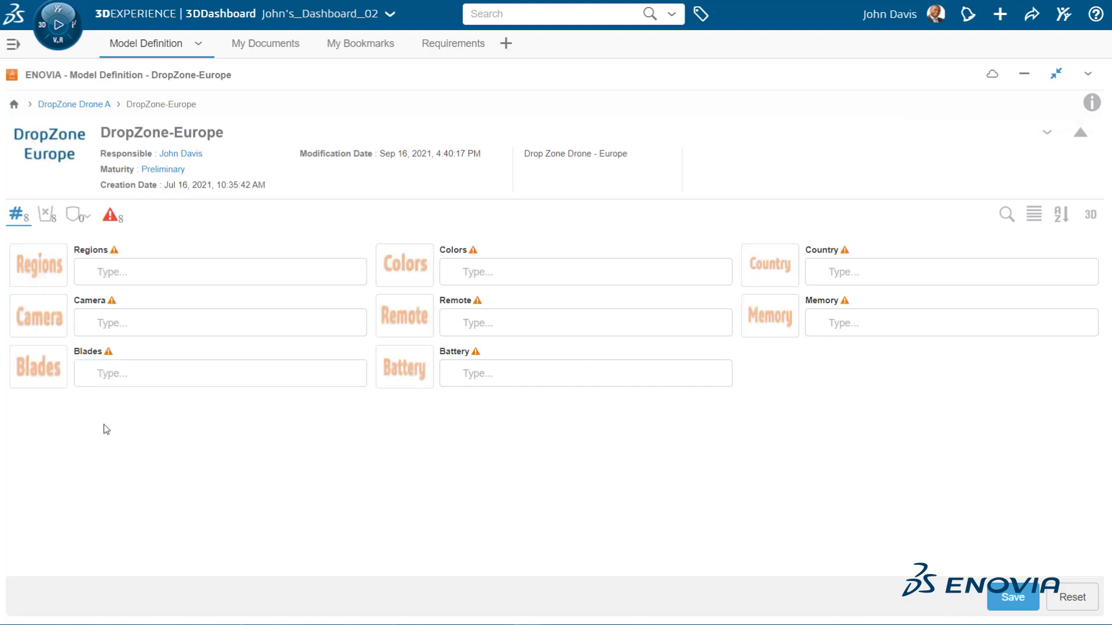
- Set the configuration's rule mode to Compatible and display all criteria
left_click(80, 217)
left_click(87, 216)
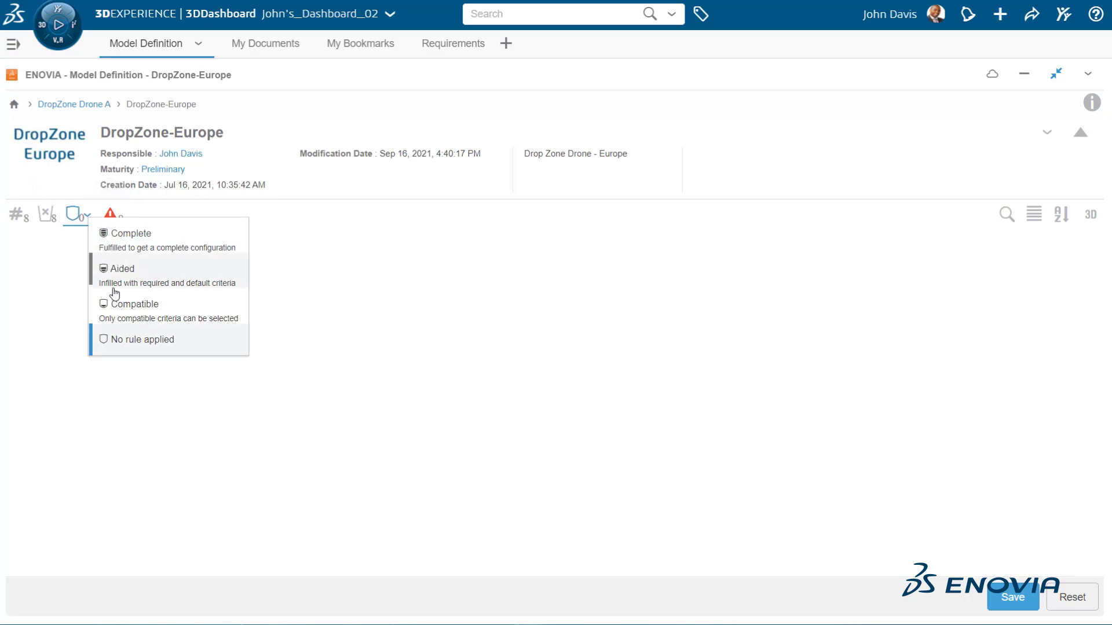
left_click(124, 306)
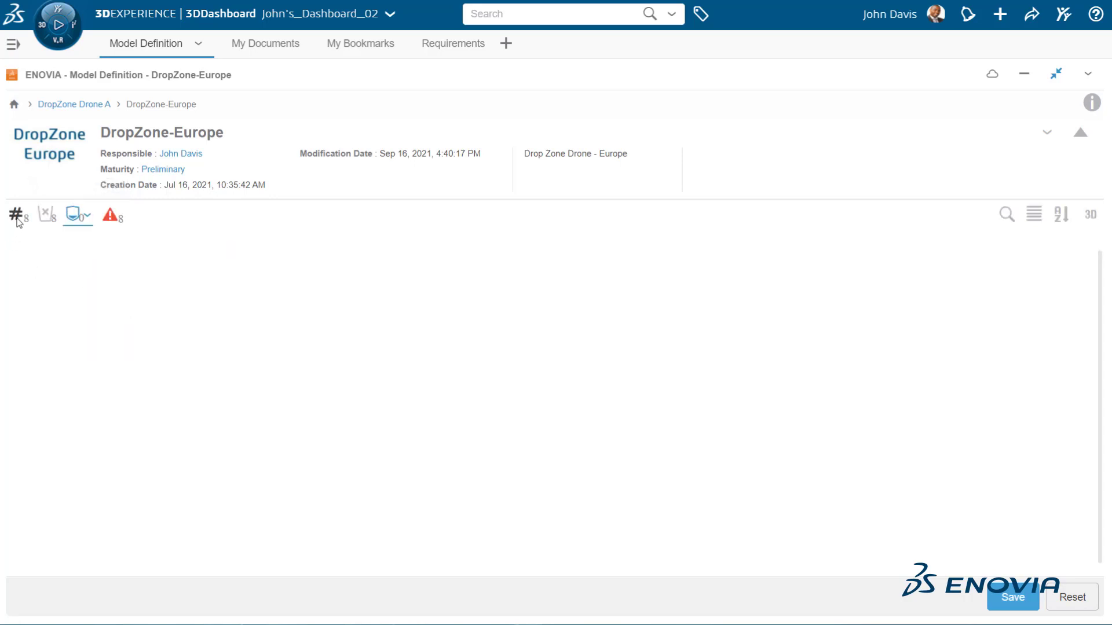
left_click(18, 214)
- Set the region to Europe and examine which countries can be selected under the compatibility rules
left_click(116, 280)
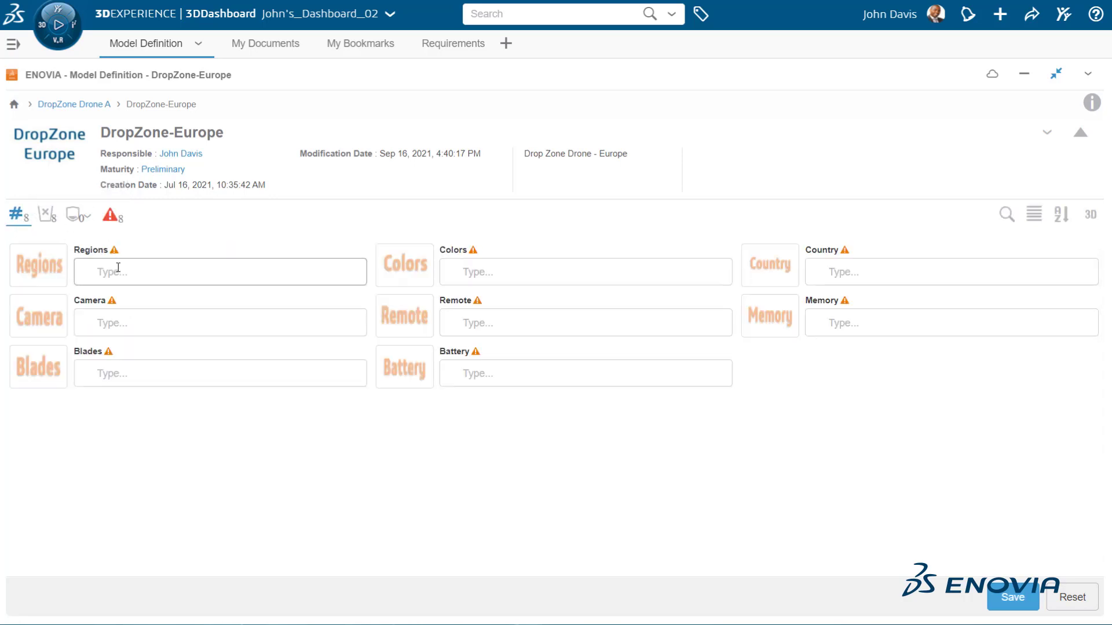
left_click(254, 294)
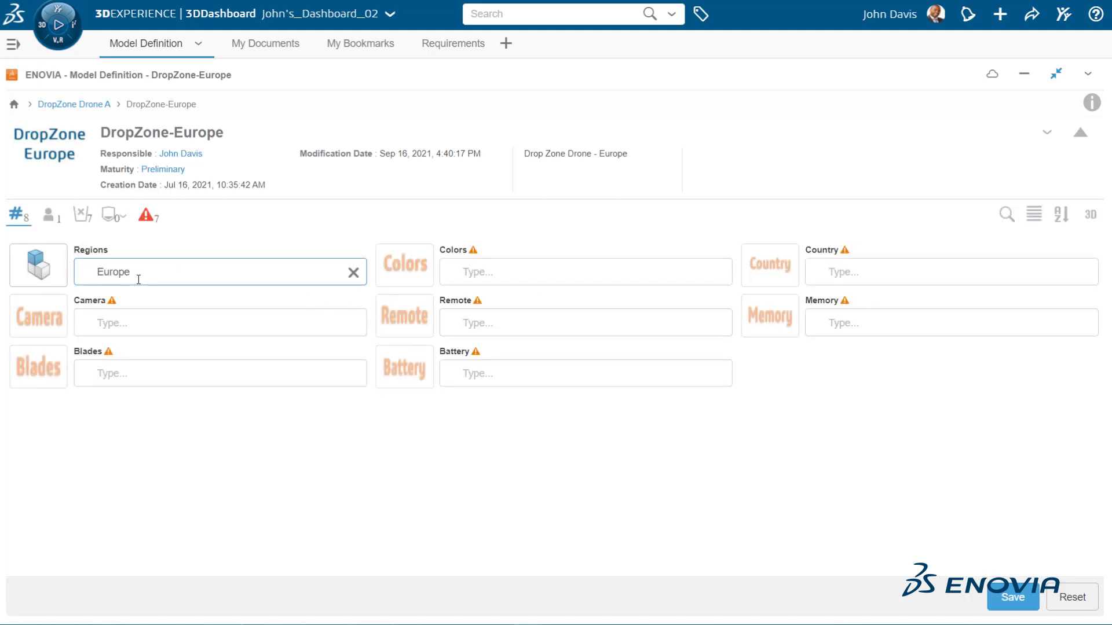
left_click(909, 278)
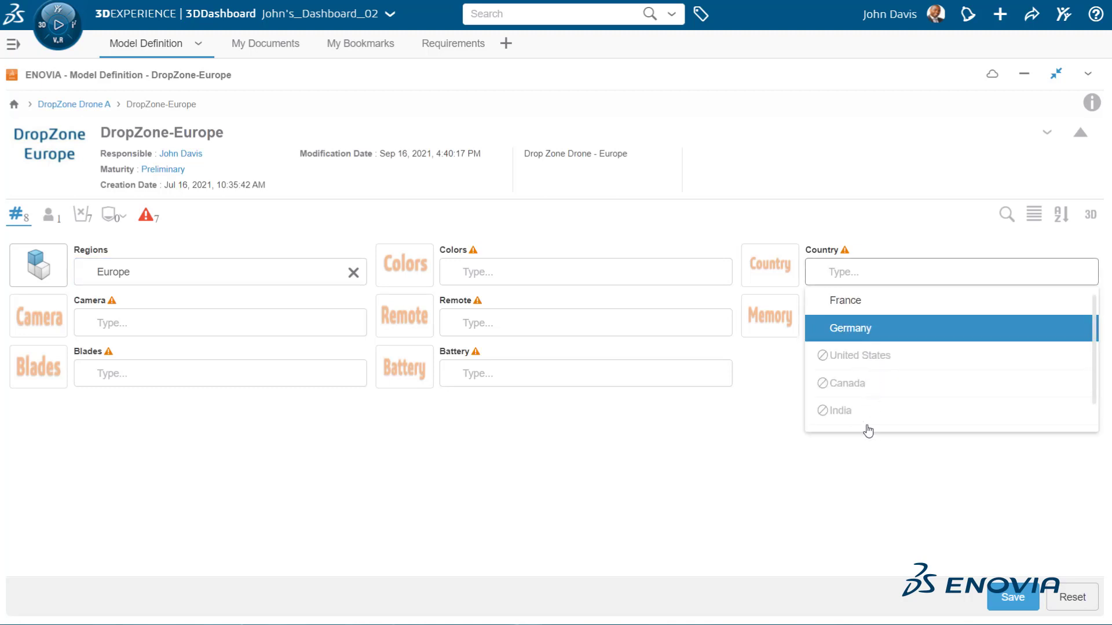
scroll(886, 408, "down", 1)
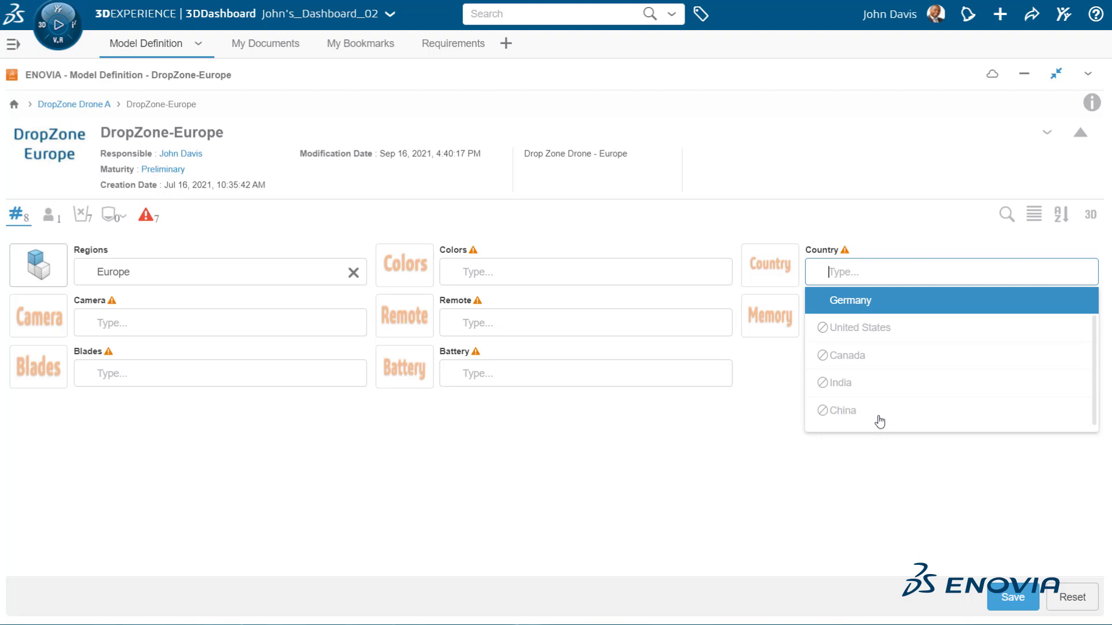
scroll(868, 379, "up", 1)
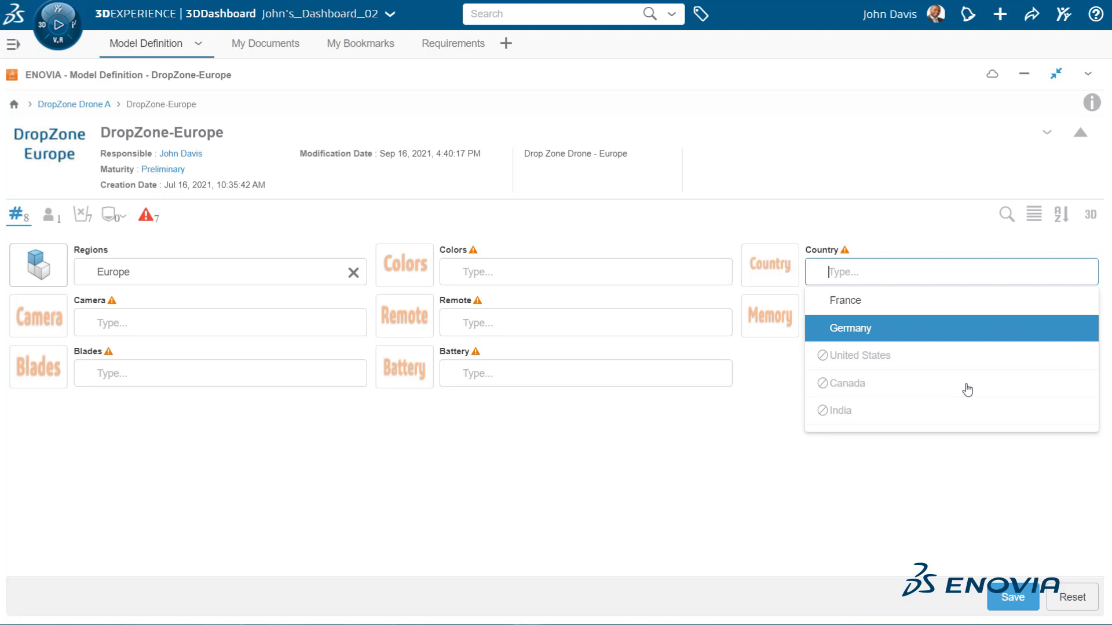
scroll(950, 377, "down", 1)
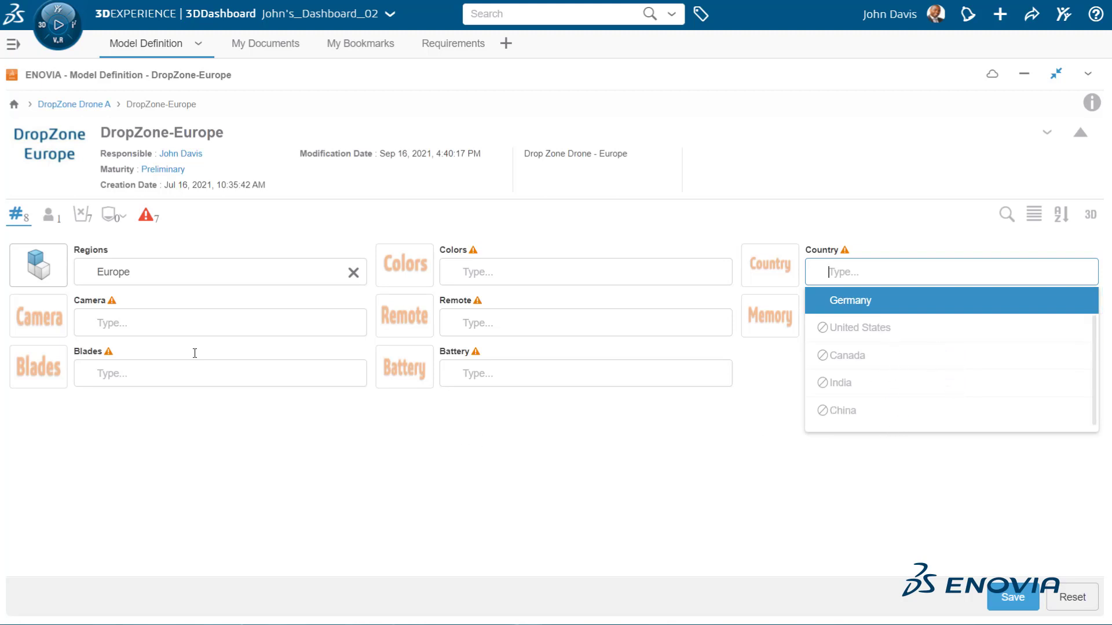
- Choose France as the country, White as the color and SD as the camera for the configuration
scroll(900, 402, "up", 1)
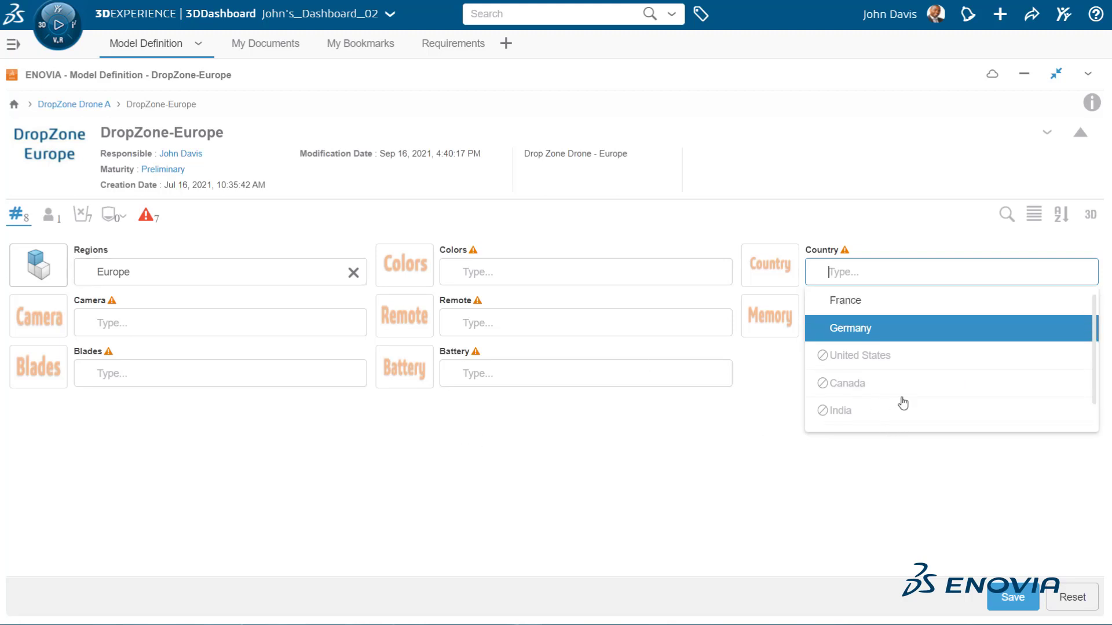
left_click(874, 301)
left_click(484, 269)
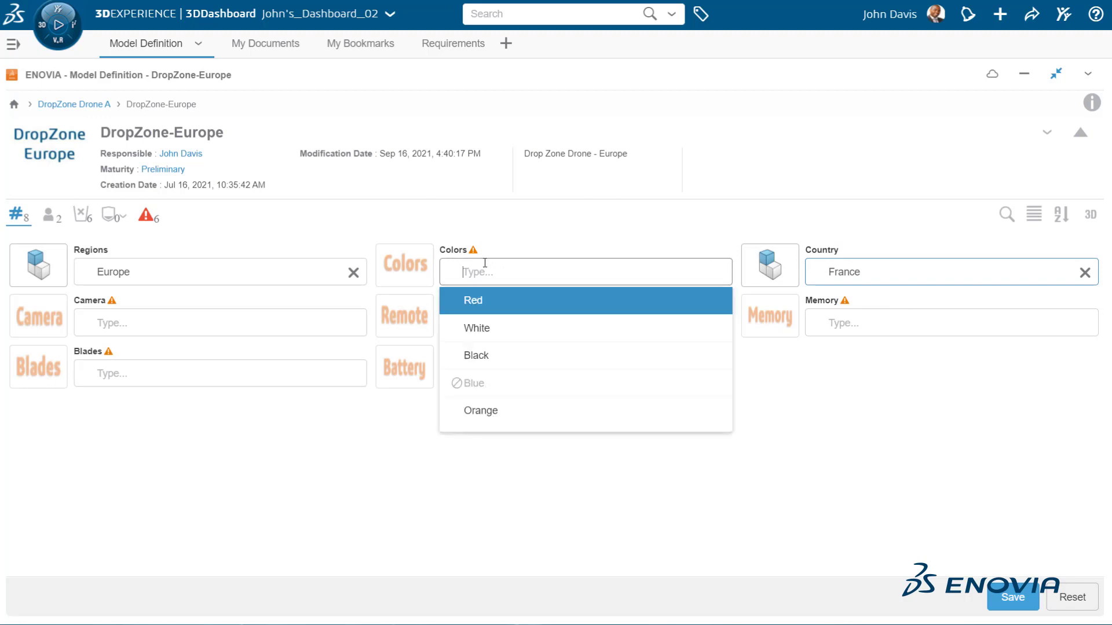
left_click(475, 336)
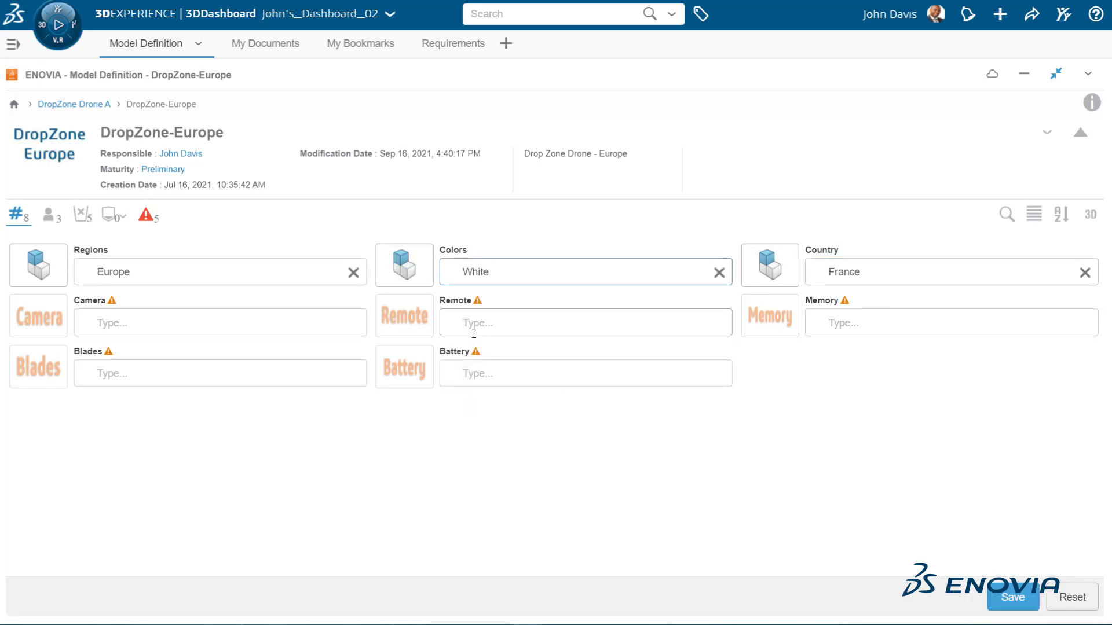
left_click(251, 323)
left_click(221, 375)
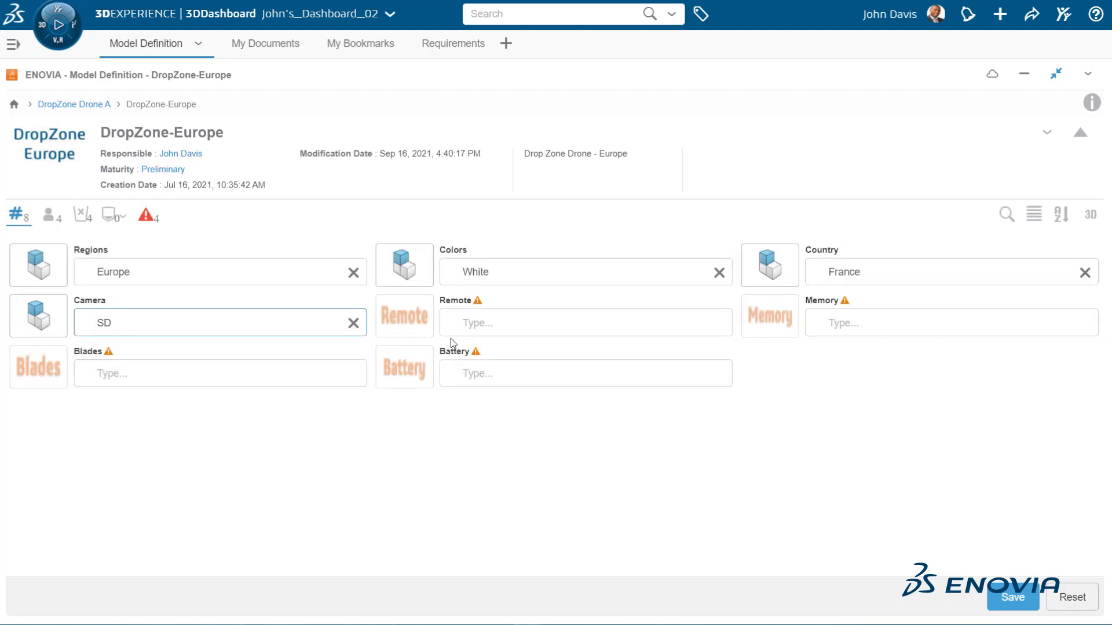
- Choose Remote B, 10GB memory, a Large battery and a compatible blades option to complete the configuration
left_click(519, 322)
left_click(514, 383)
left_click(886, 327)
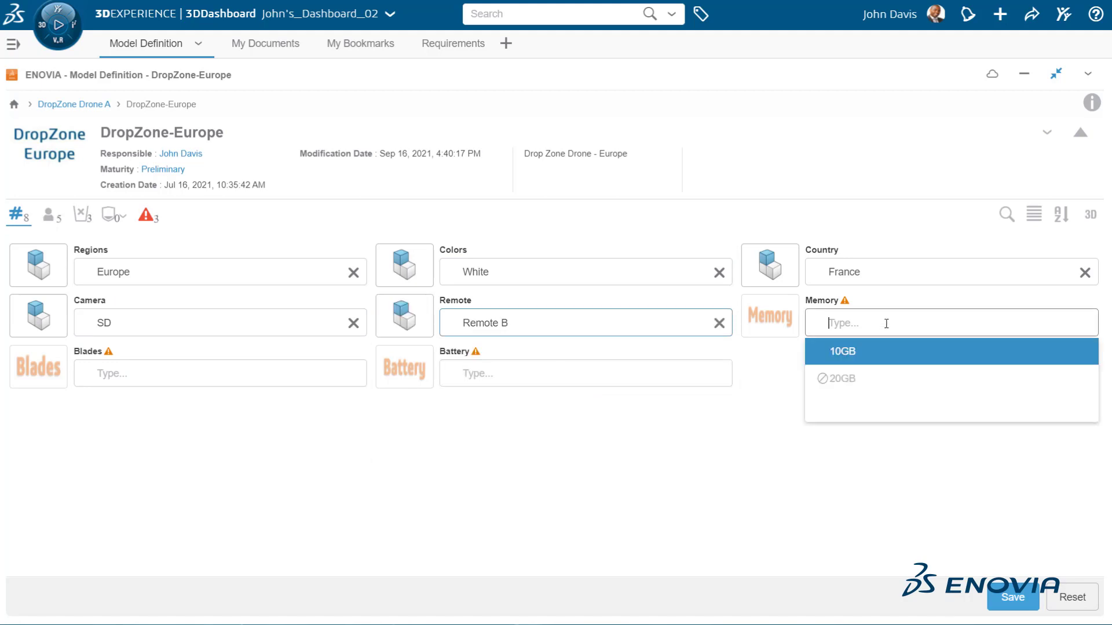
left_click(875, 358)
left_click(585, 365)
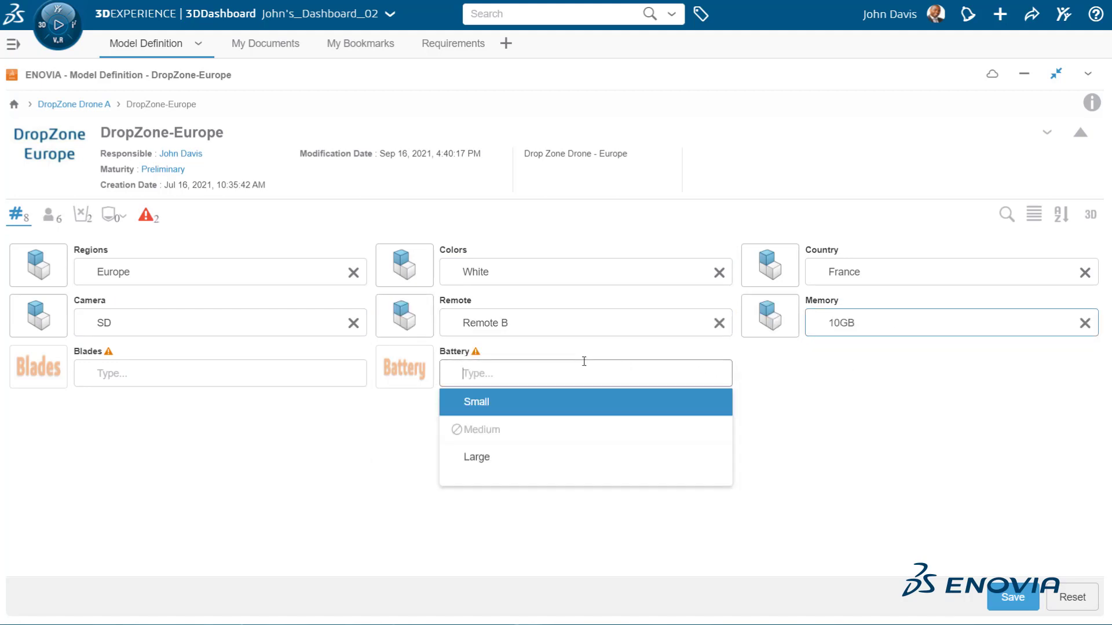
left_click(522, 458)
left_click(206, 376)
left_click(174, 429)
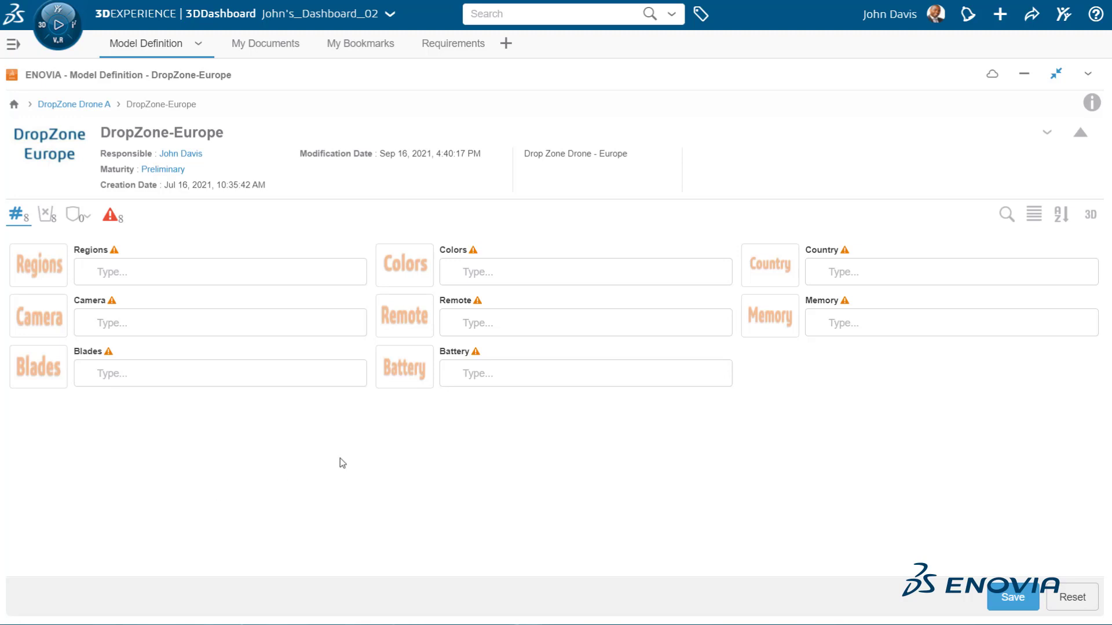
- Set the country to France, apply the Aided rule mode and choose Remote B as the remaining criterion
left_click(825, 270)
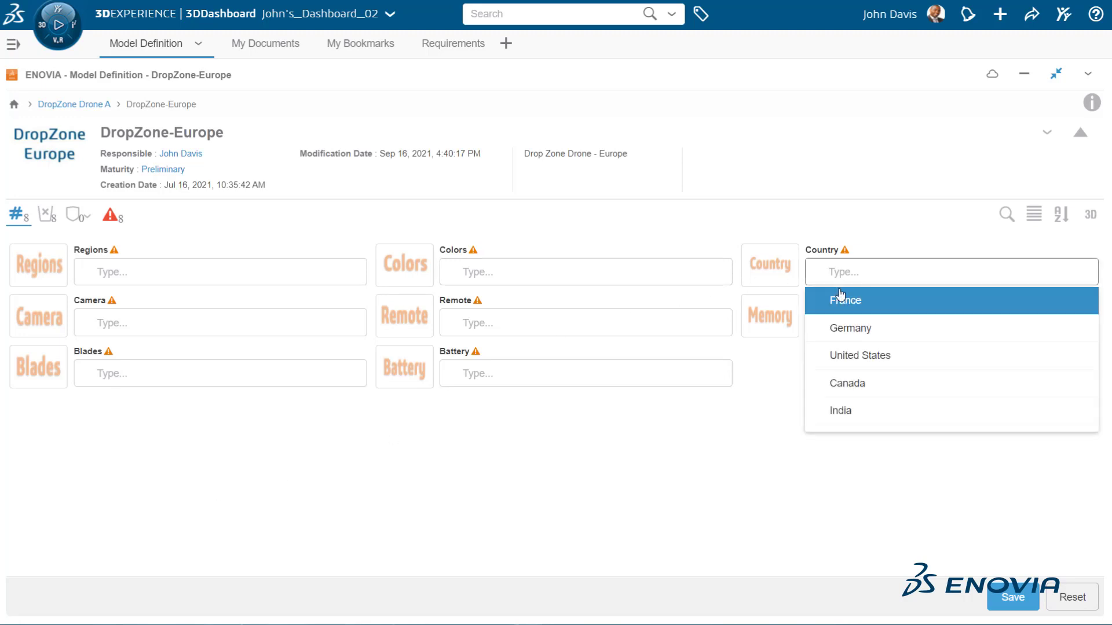
left_click(820, 301)
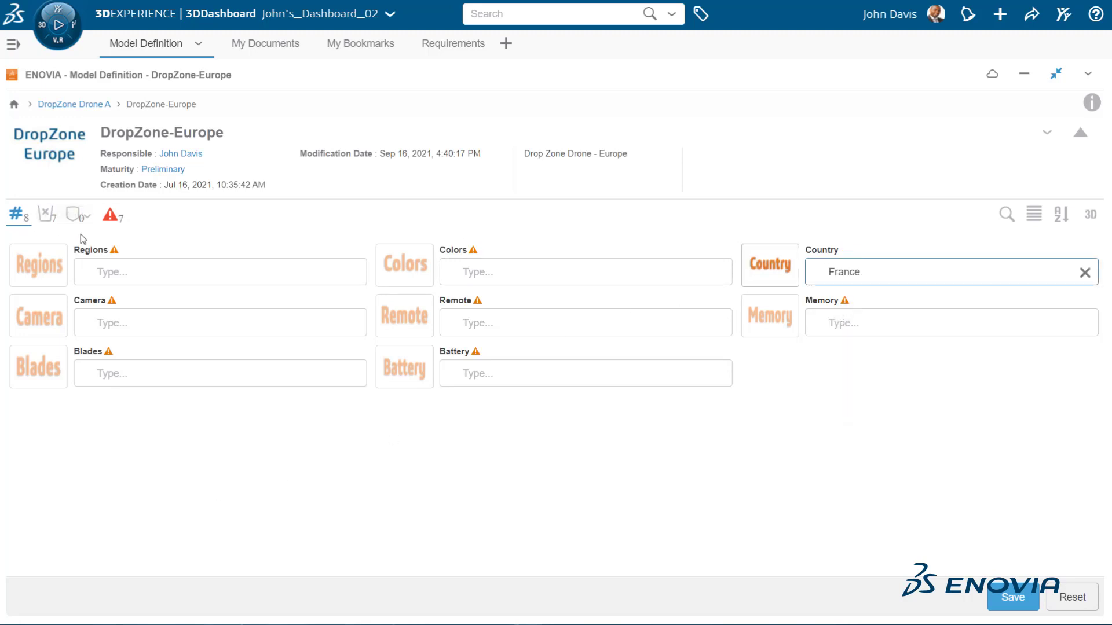
left_click(87, 216)
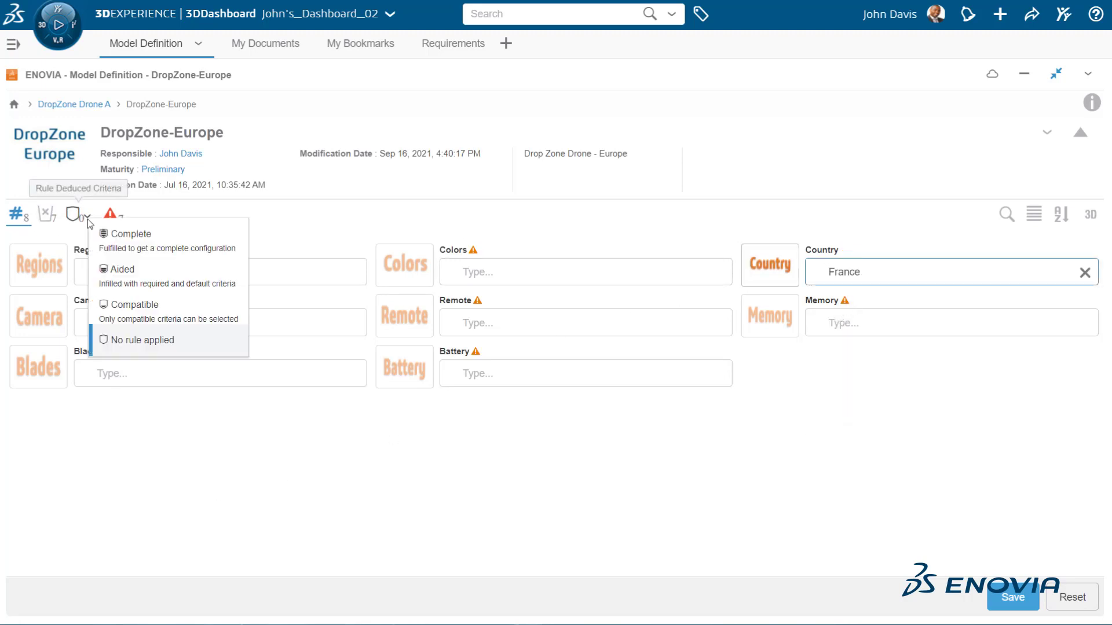
left_click(127, 271)
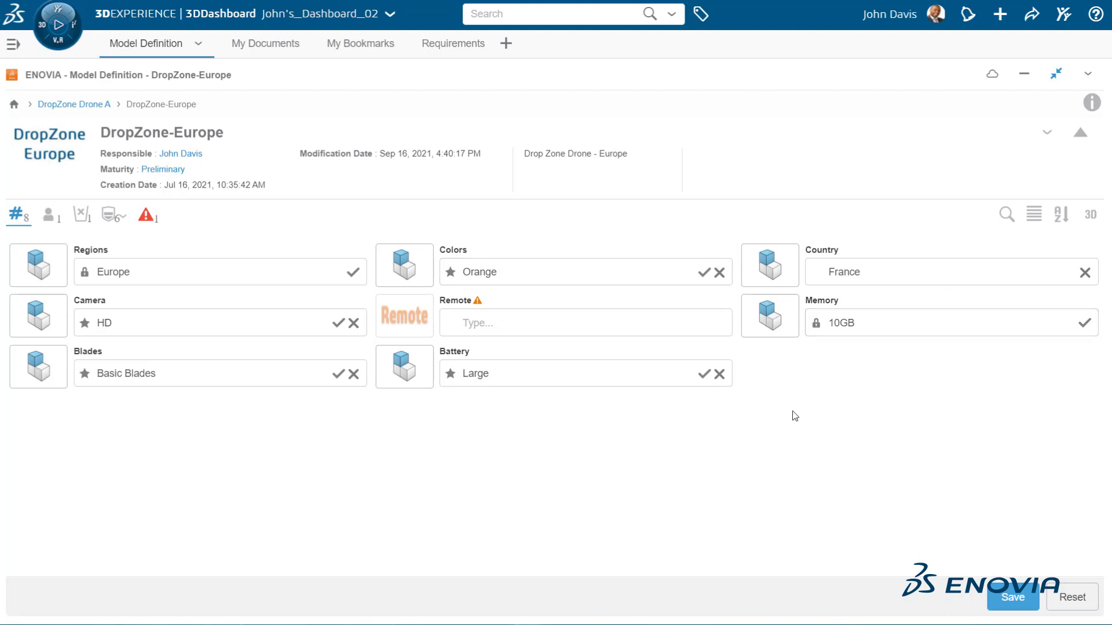
left_click(500, 322)
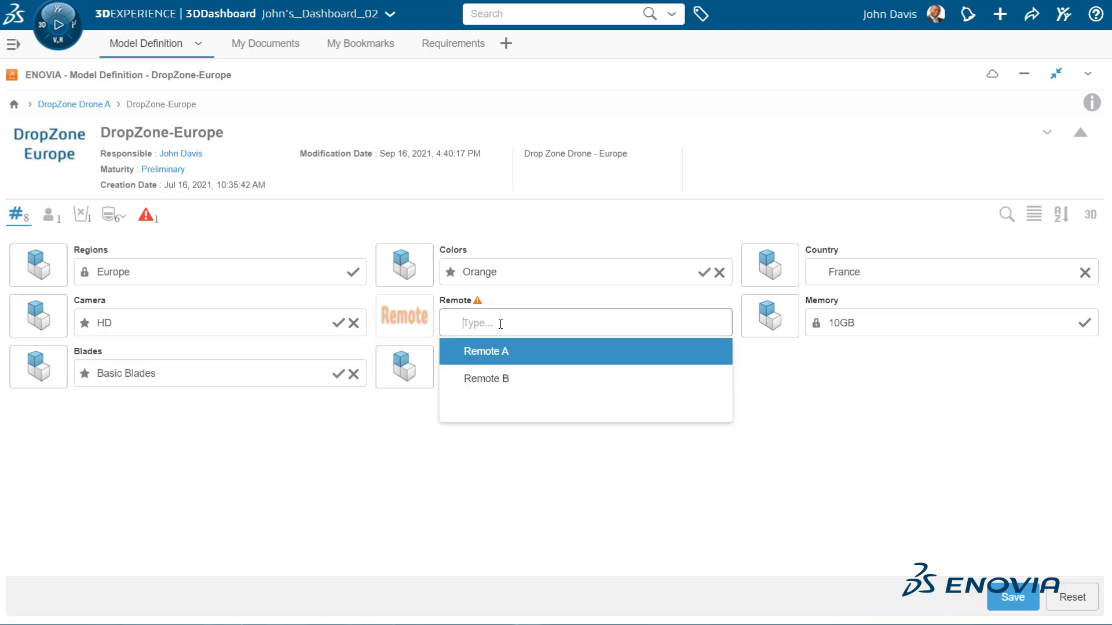
left_click(499, 378)
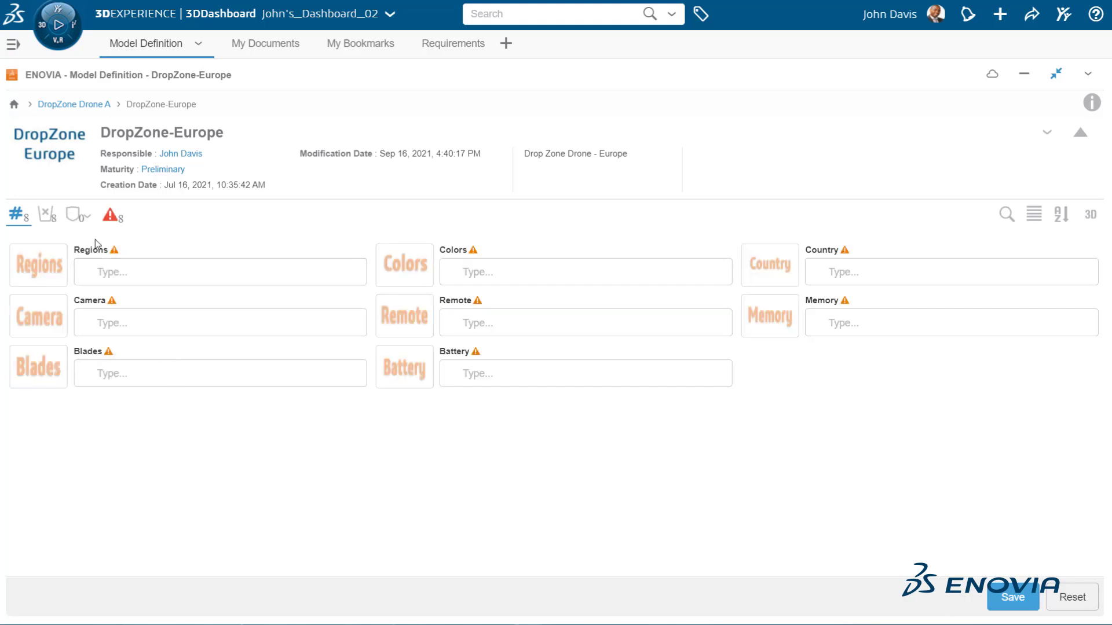
- Apply the Complete rule mode to the empty configuration and choose France as the country
left_click(82, 219)
left_click(137, 248)
left_click(873, 272)
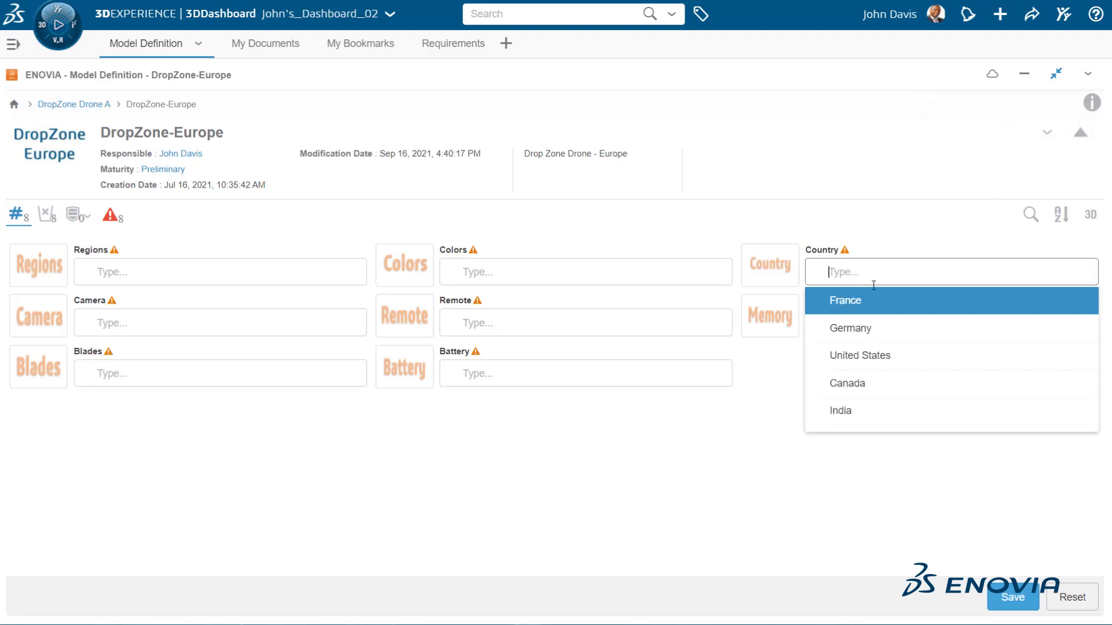
left_click(871, 301)
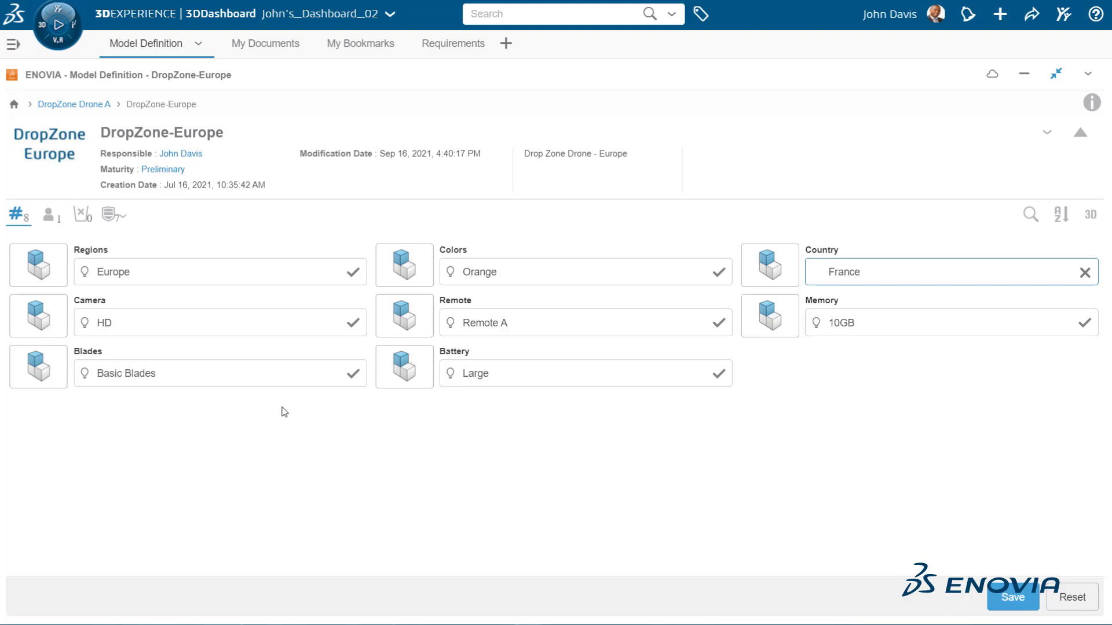
- Override the proposed criteria by setting the camera to SD and the color to Black
left_click(182, 325)
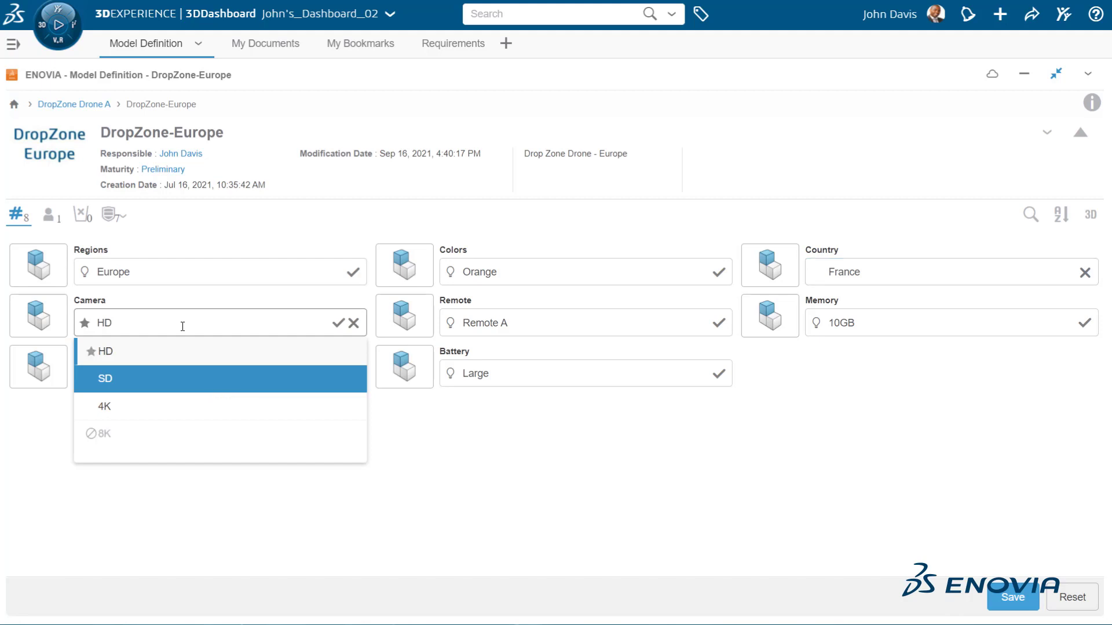
key("Up")
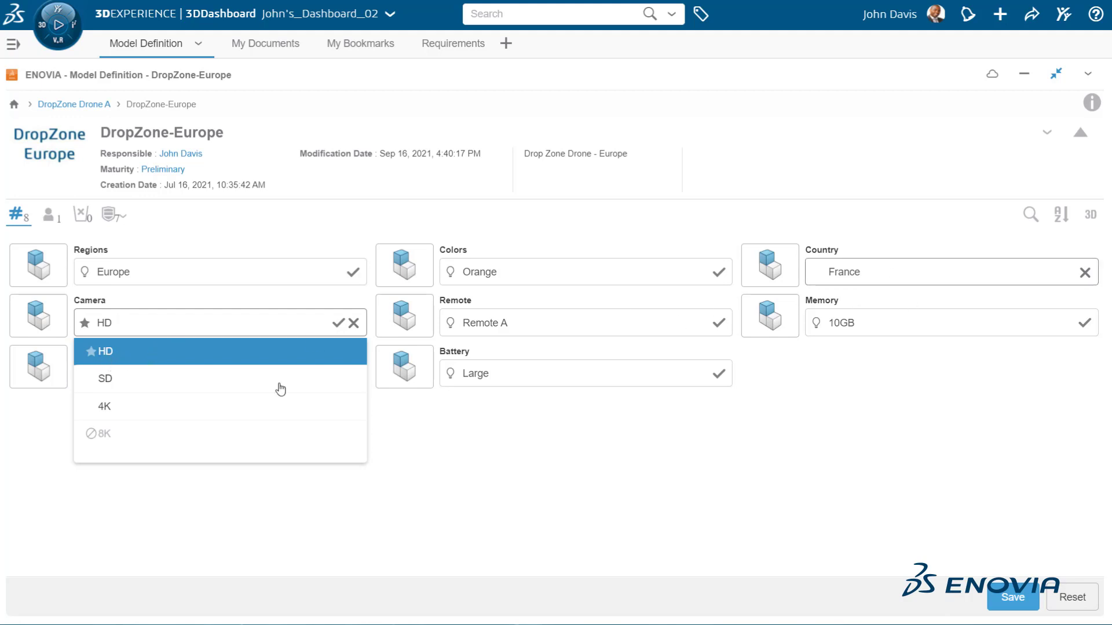
left_click(146, 392)
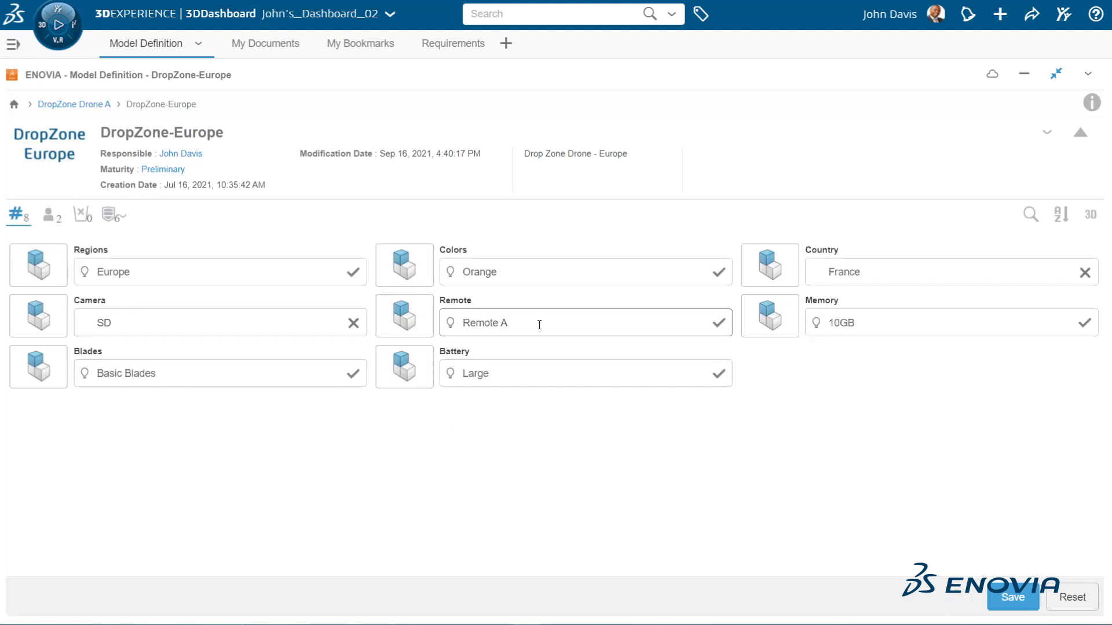
left_click(533, 269)
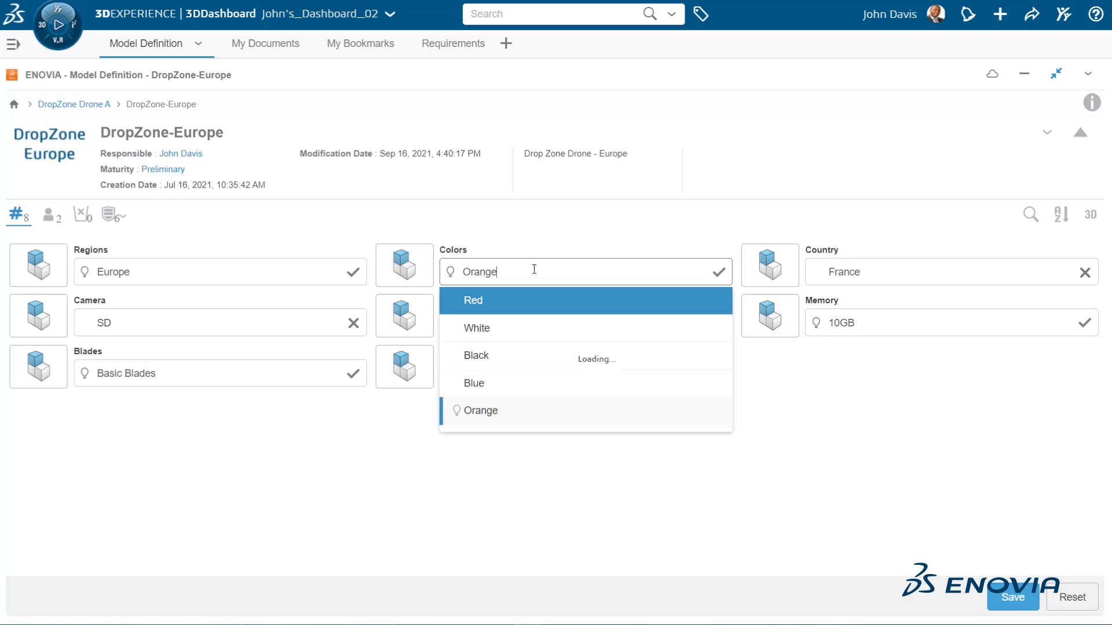
left_click(516, 355)
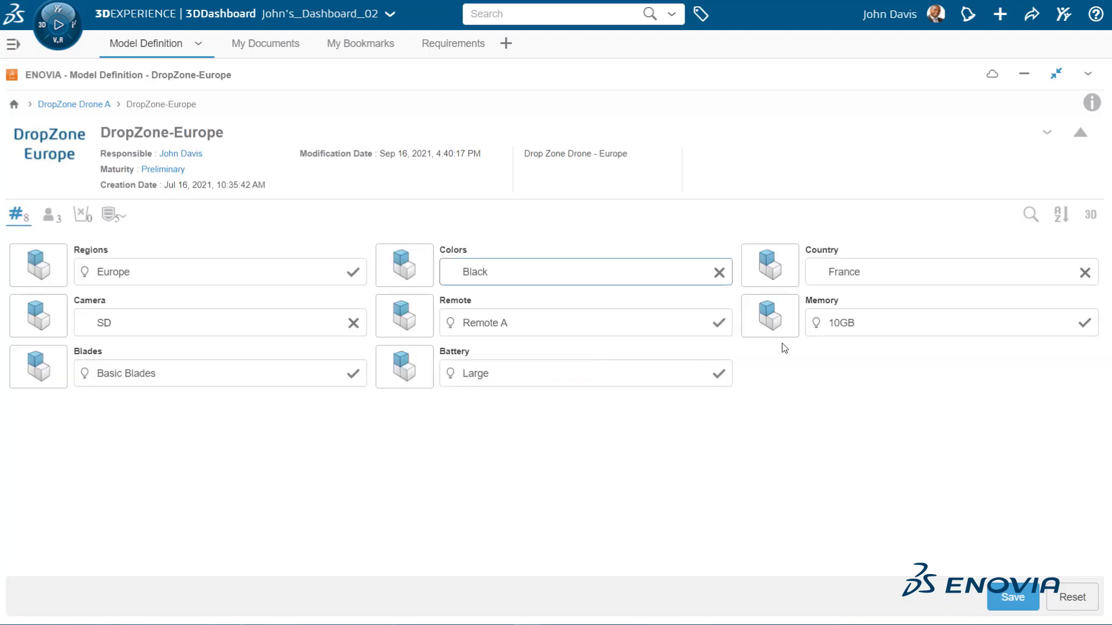